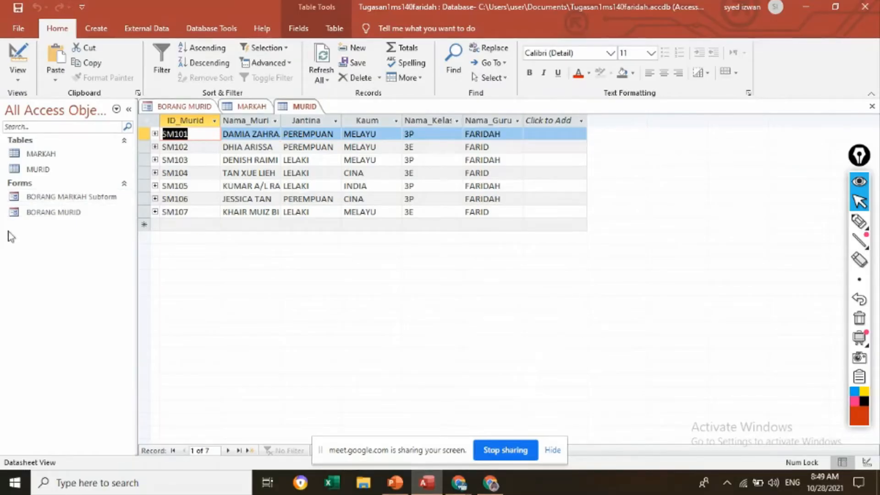
Step: Create a new query in Design view and add the MURID table to it
left_click(98, 29)
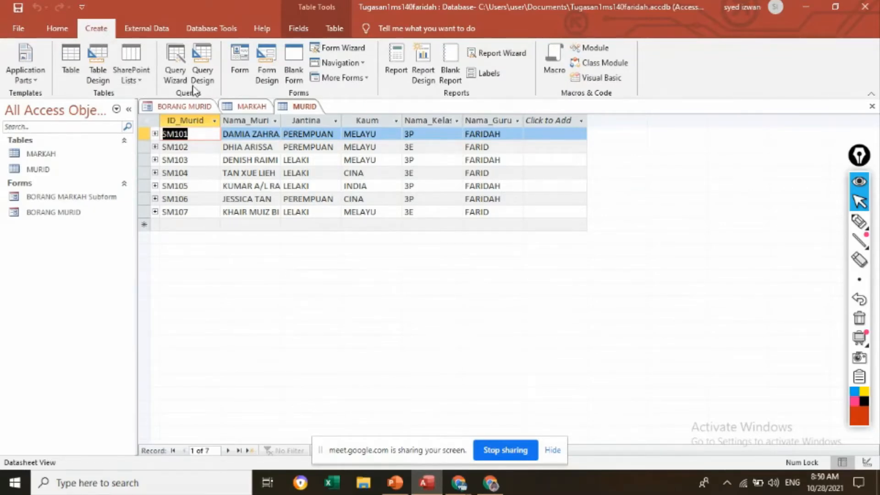
left_click(203, 71)
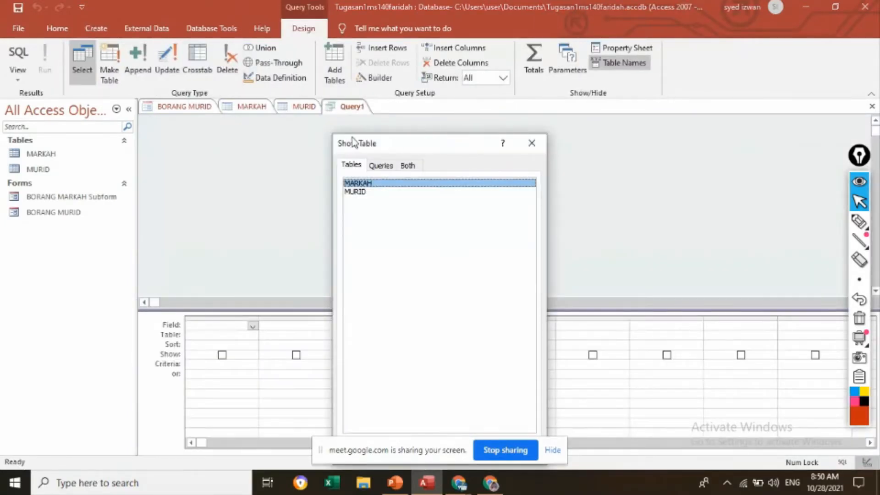
left_click(360, 199)
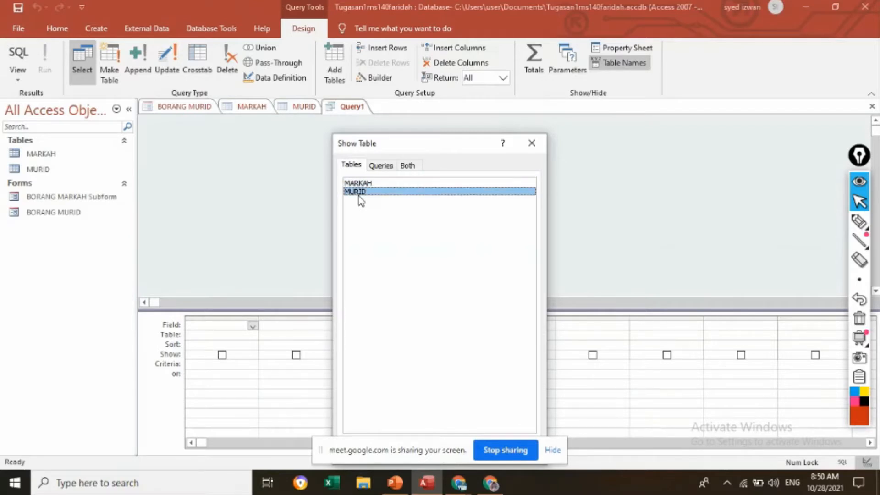
left_click_drag(433, 138, 464, 30)
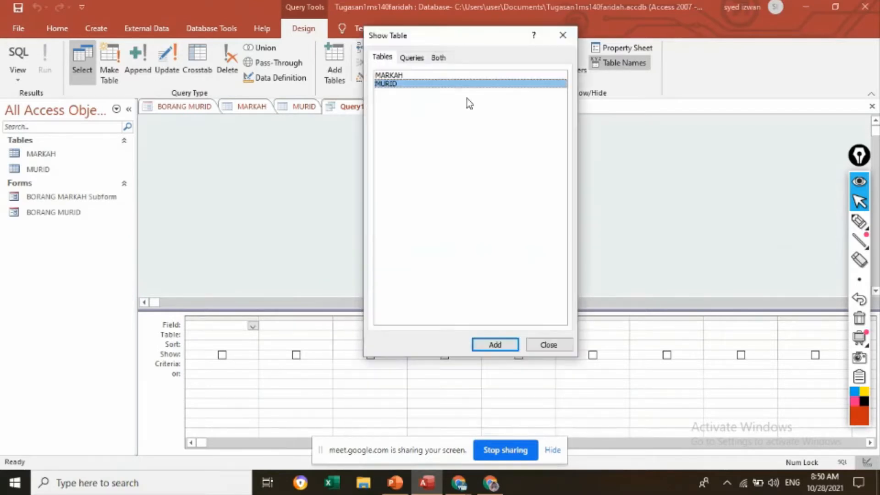
left_click(494, 341)
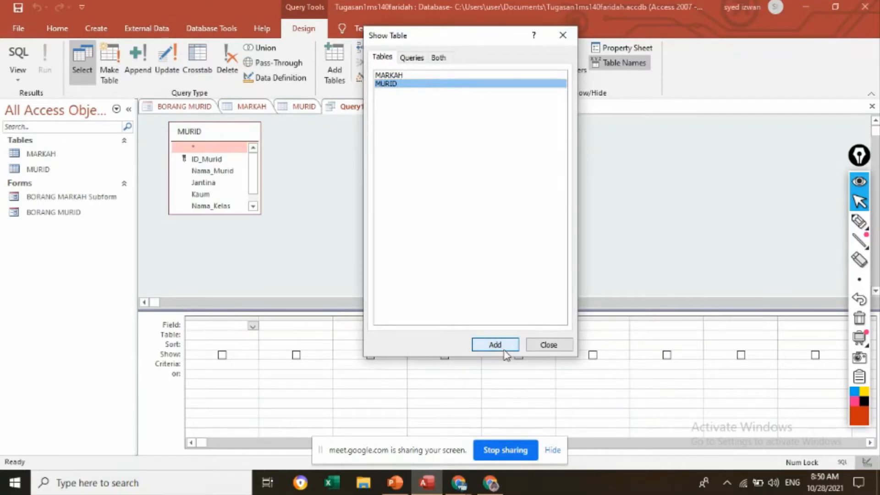
left_click(549, 344)
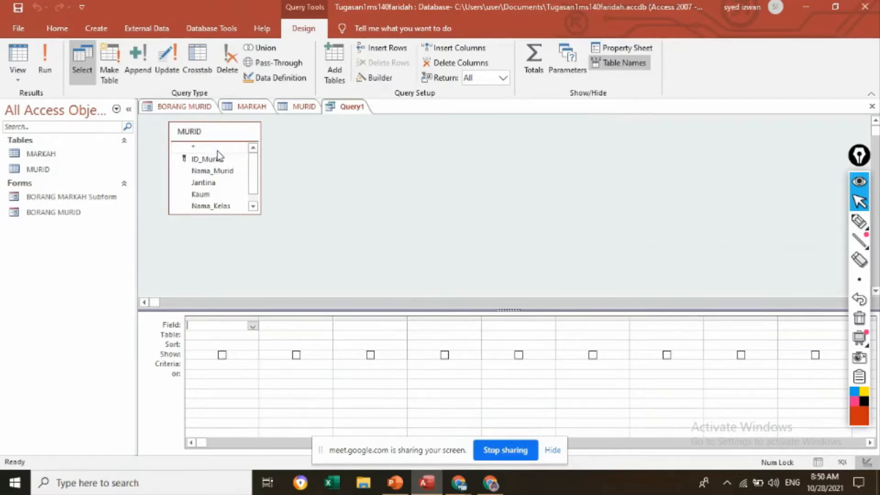
Step: Switch the query to SQL view, complete it as SELECT * FROM MURID; and run it
left_click(26, 82)
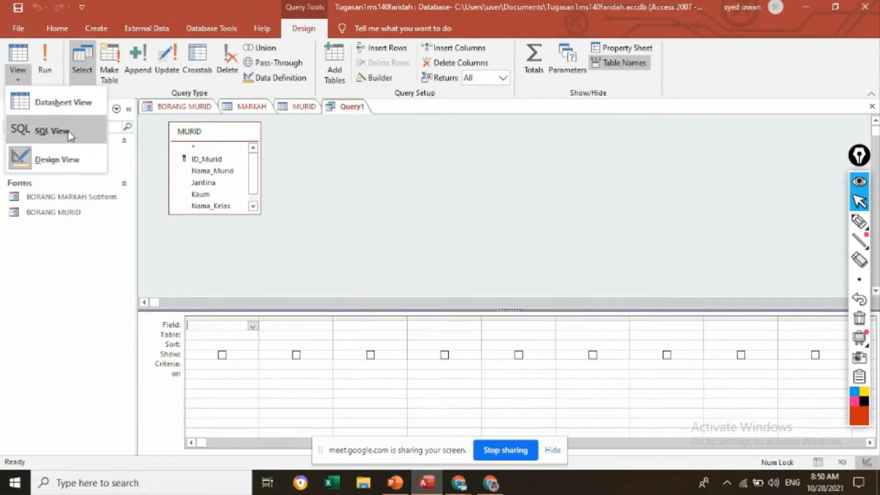
left_click(52, 132)
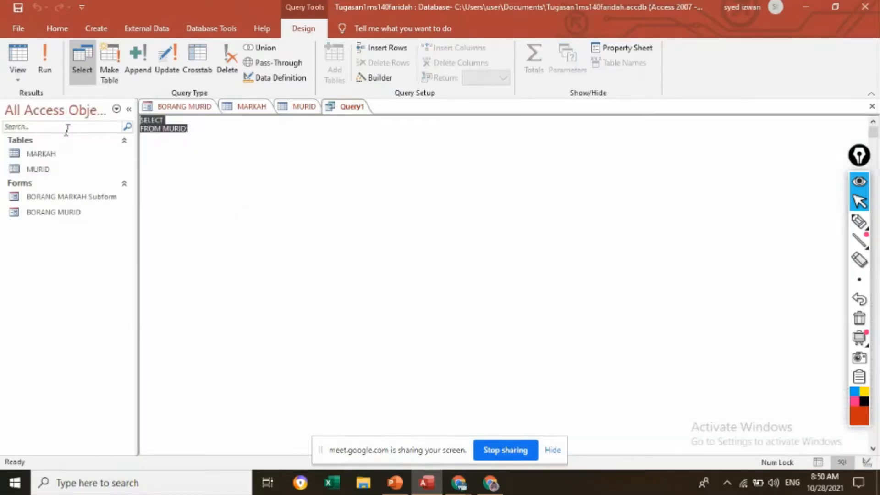
left_click(206, 137)
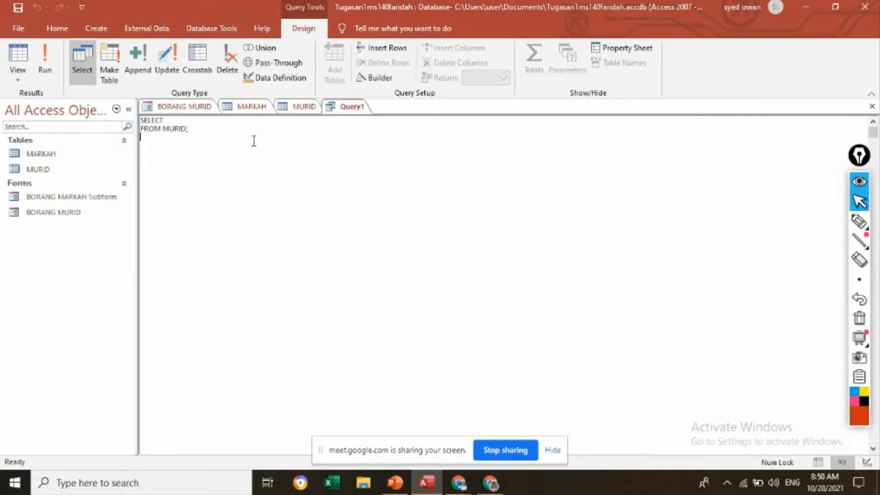
left_click(165, 121)
type("*")
left_click_drag(194, 132, 139, 118)
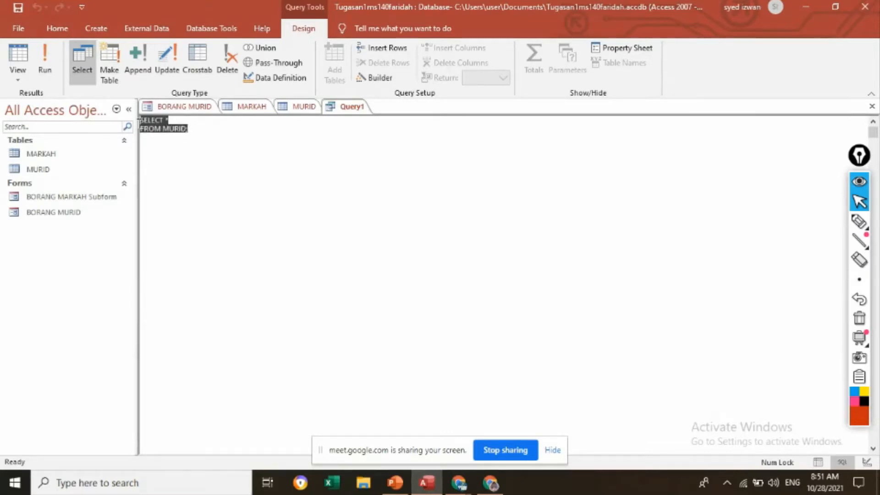
left_click(174, 147)
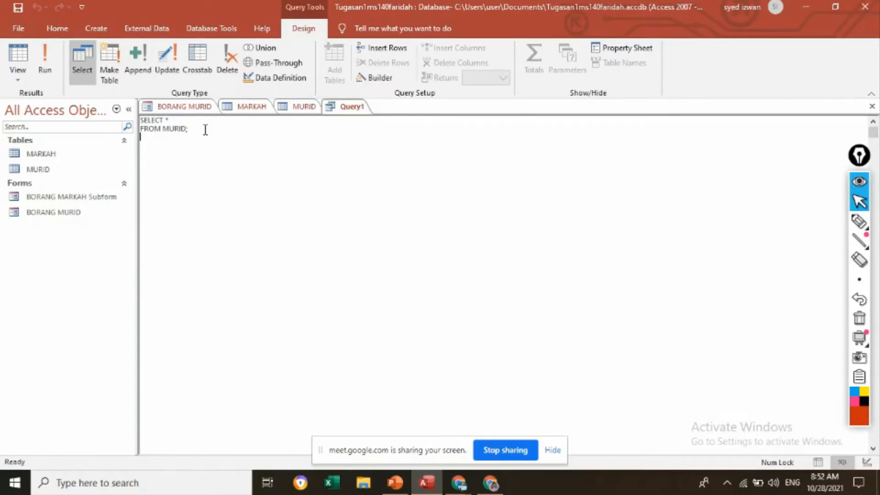
left_click_drag(163, 120, 171, 121)
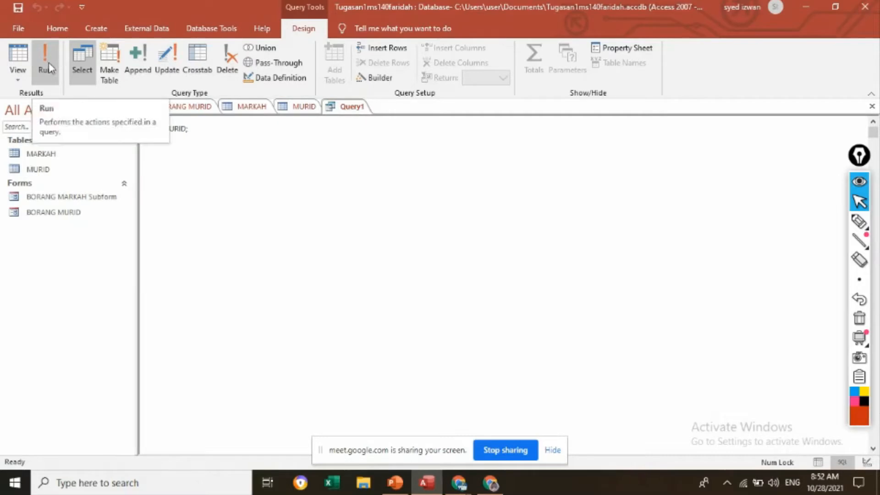
left_click(47, 80)
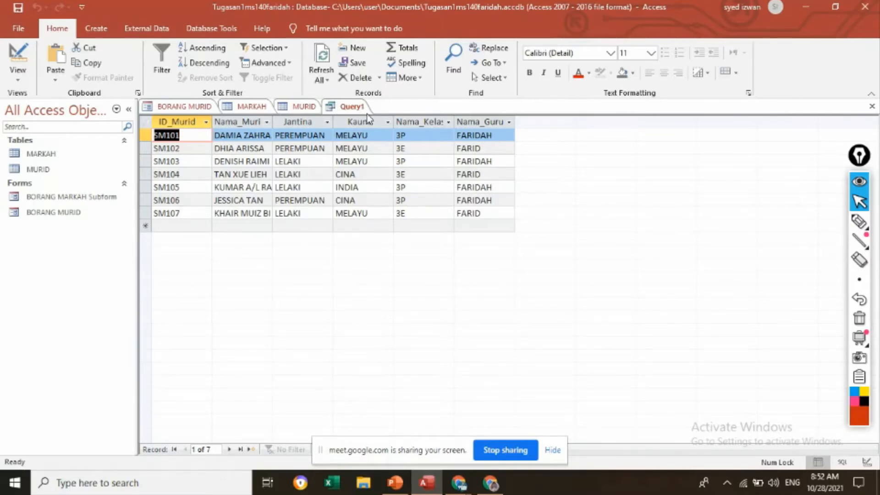
Step: Save the query under the name QUERY semua
right_click(343, 108)
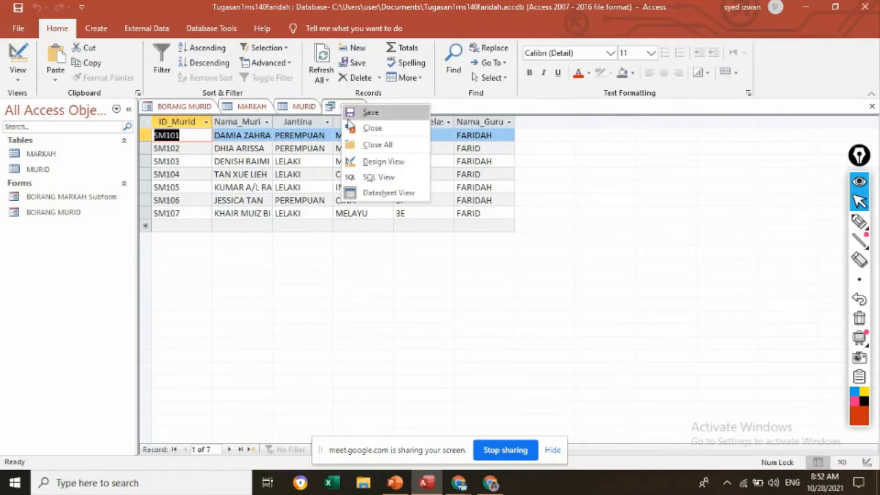
left_click(370, 113)
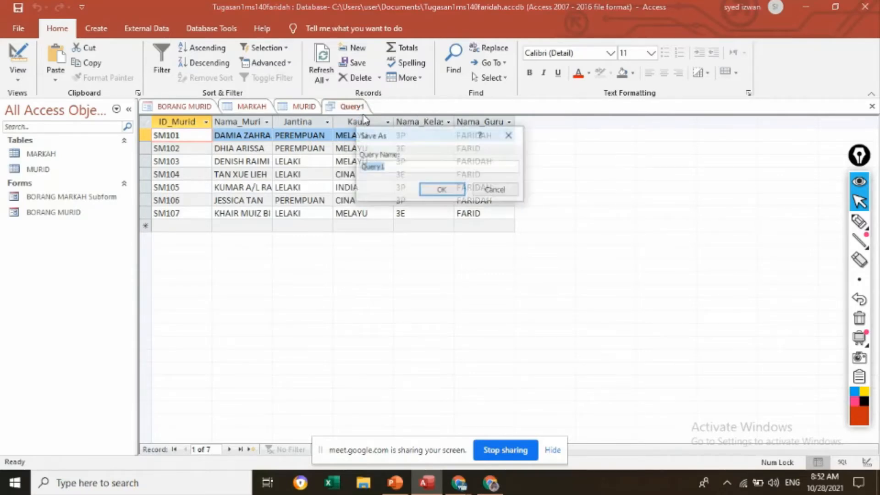
double_click(396, 168)
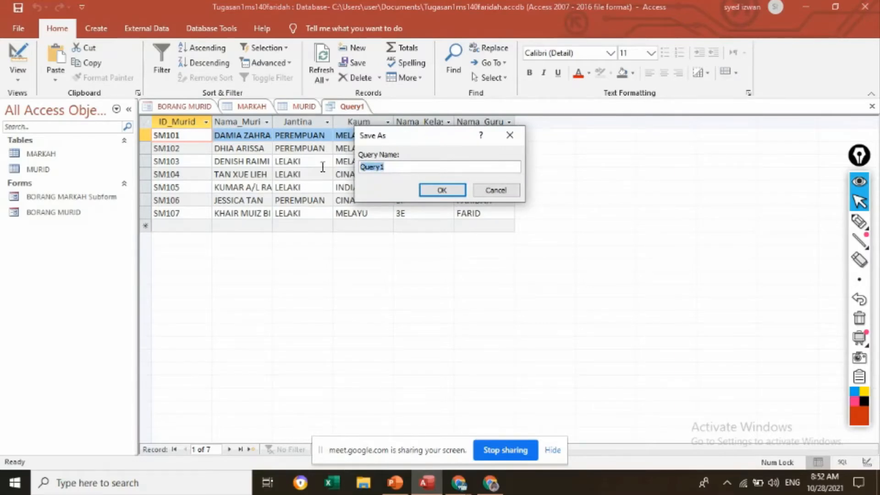
key("Caps_Lock")
type("QUERY")
key("Caps_Lock")
type("semua")
left_click(447, 191)
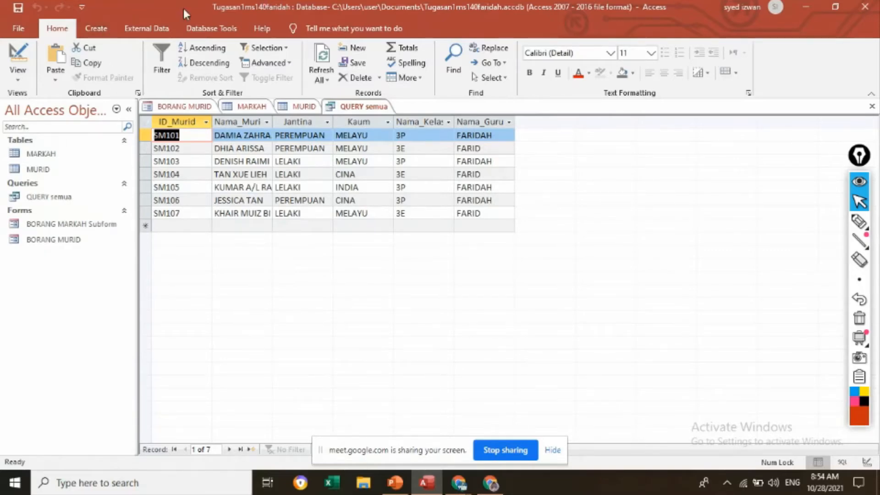
Step: Start a second query in Design view based on the MURID table
left_click(96, 29)
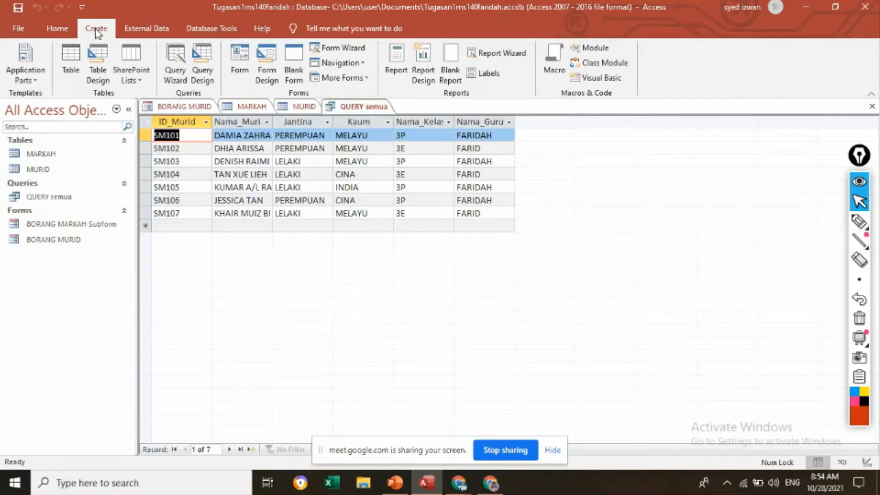
left_click(203, 65)
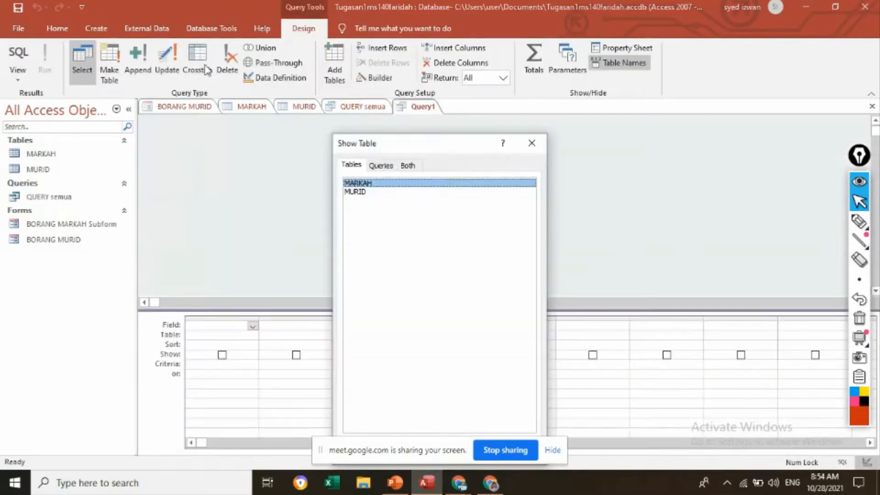
left_click(360, 193)
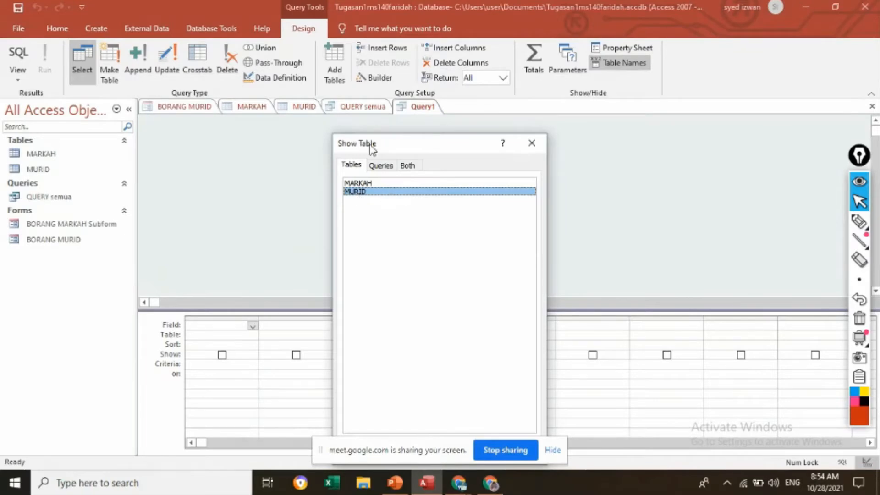
left_click_drag(398, 147, 428, 94)
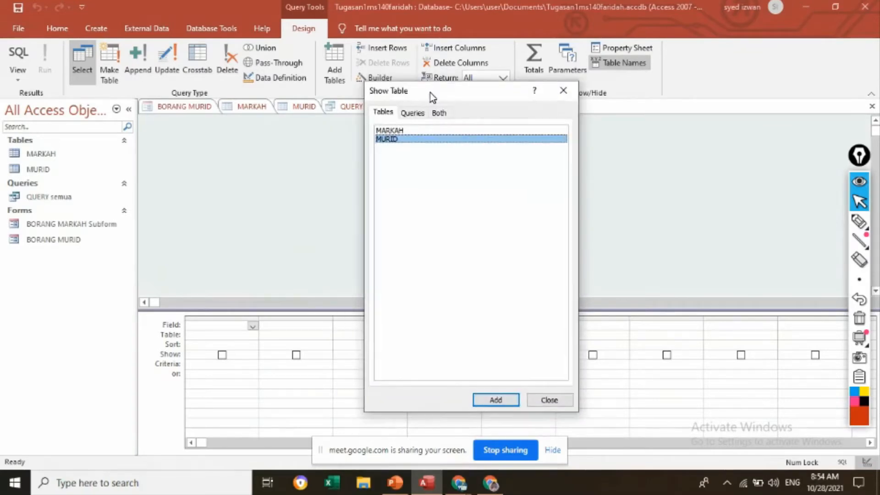
left_click(503, 403)
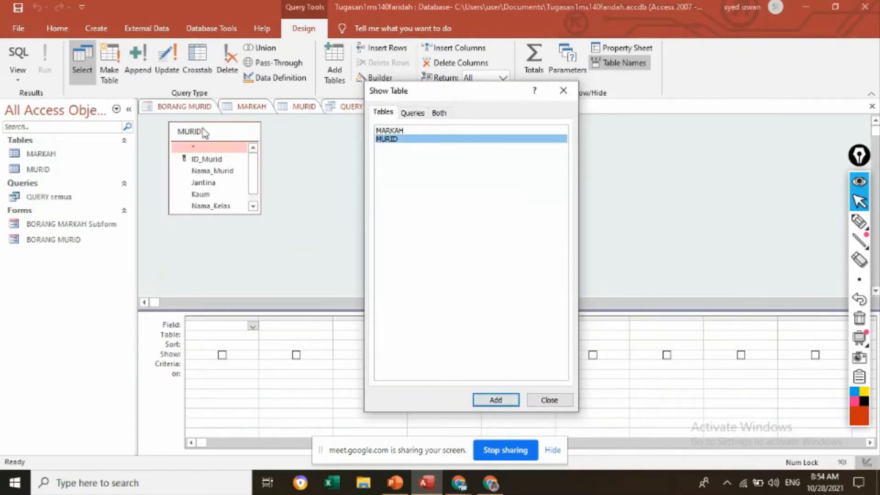
left_click(558, 406)
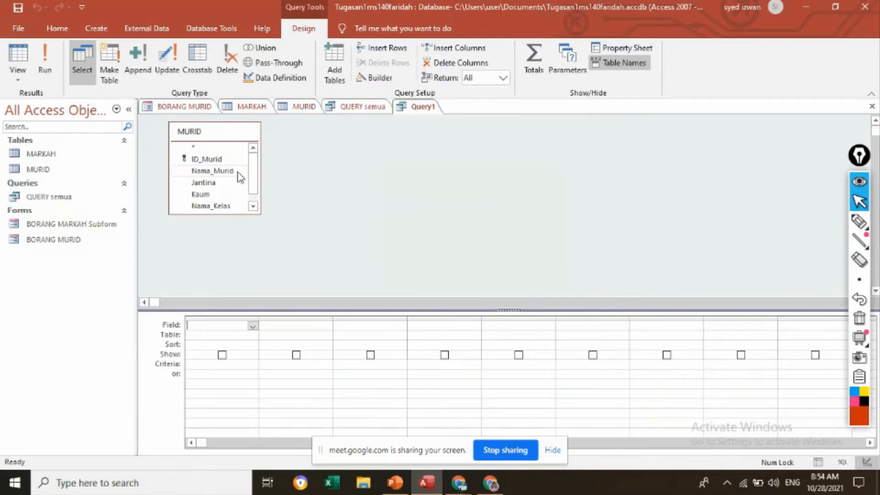
Step: In the second query's SQL view, enter ID_Murid,Nama_Murid as the SELECT fields from MURID
left_click(18, 80)
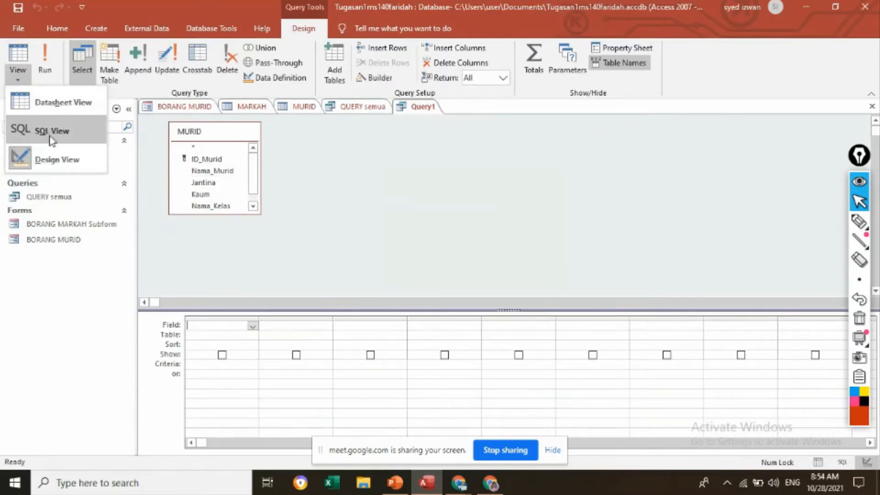
left_click(84, 135)
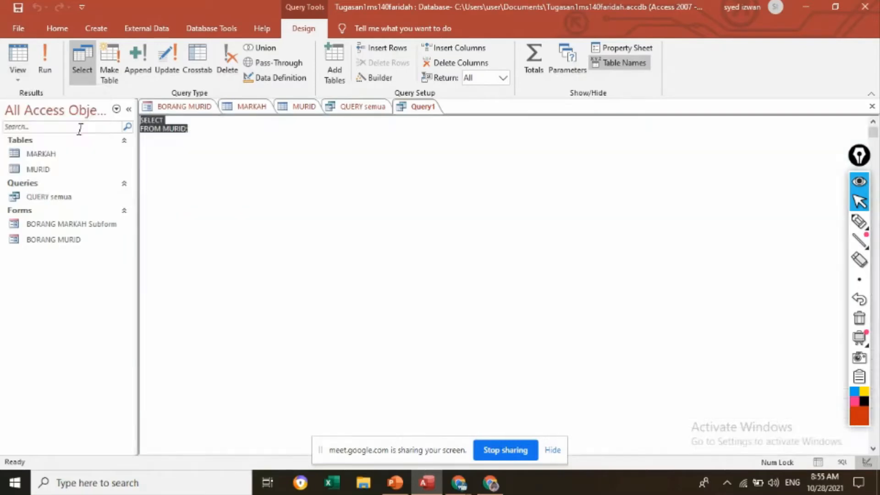
left_click(210, 141)
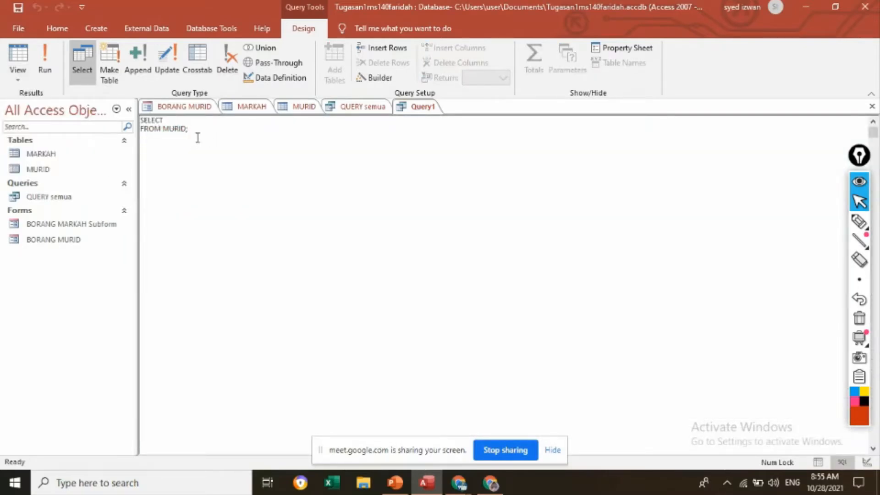
left_click(176, 120)
key("Caps_Lock")
type("ID_M")
key("Caps_Lock")
type("Murid,")
key("Caps_Lock")
type("N")
key("Caps_Lock")
type("ama")
type("_")
key("Caps_Lock")
type("M")
key("Caps_Lock")
type("urid")
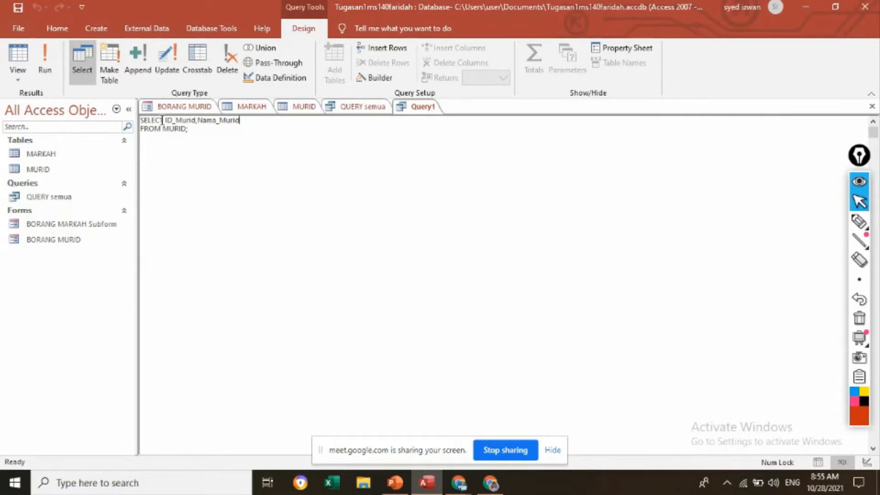
Step: Run the query that selects ID_Murid and Nama_Murid
left_click_drag(165, 120, 228, 133)
left_click(229, 143)
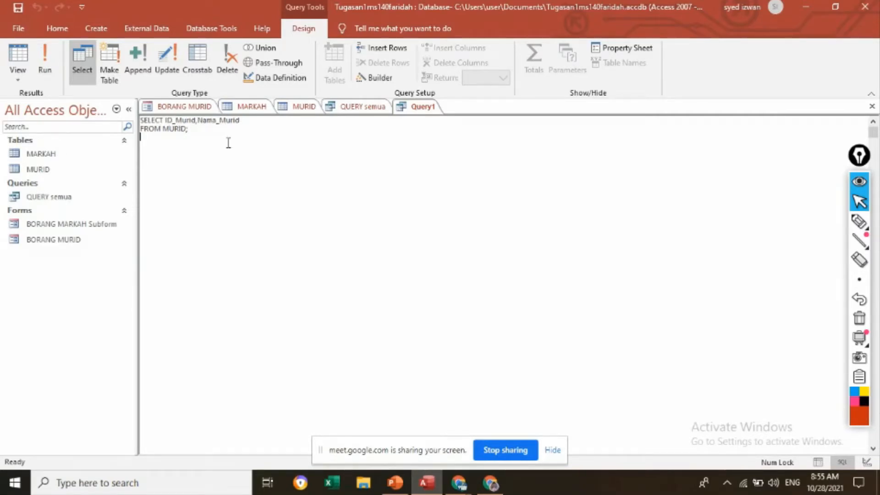
left_click(46, 64)
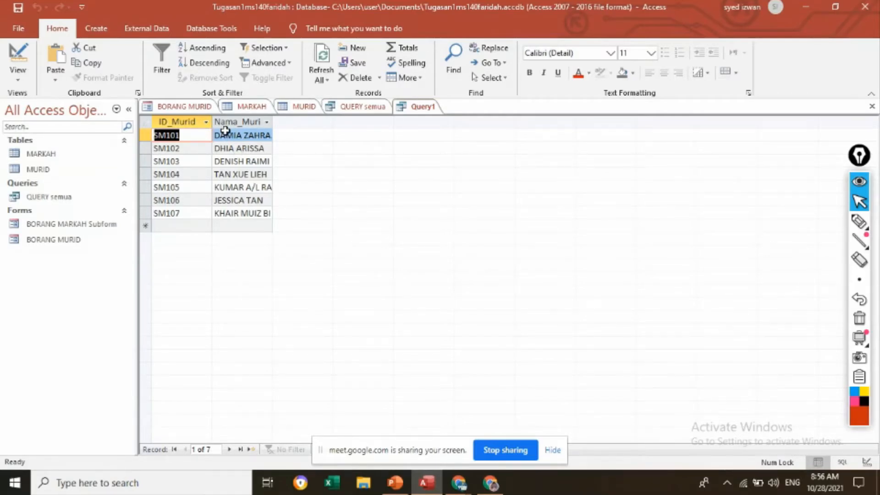
Step: Return to SQL view, add the line ORDER BY Nama_Murid ASC before the semicolon and run the query
left_click(20, 78)
left_click(51, 137)
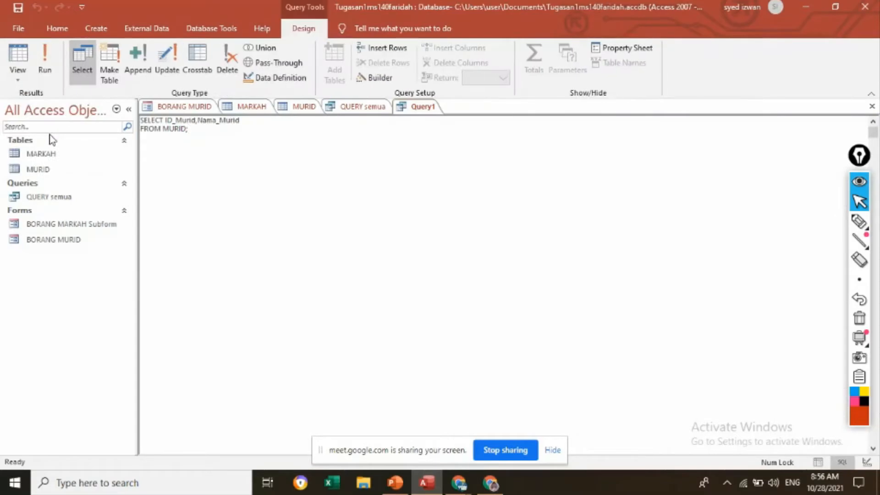
left_click(186, 130)
key("Return")
key("Caps_Lock")
type("ORDER BY")
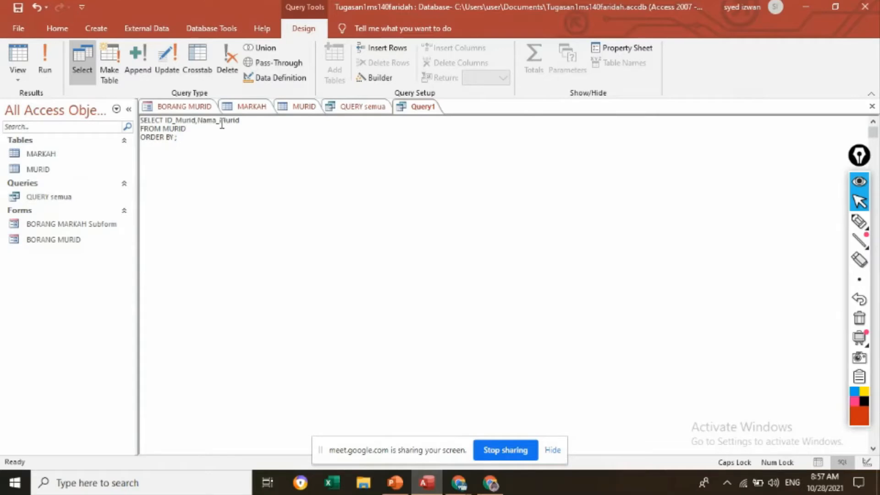
type(" N")
key("Caps_Lock")
type("ama_")
key("Caps_Lock")
type("M")
key("Caps_Lock")
type("urid")
key("Caps_Lock")
type("ASC")
left_click(45, 69)
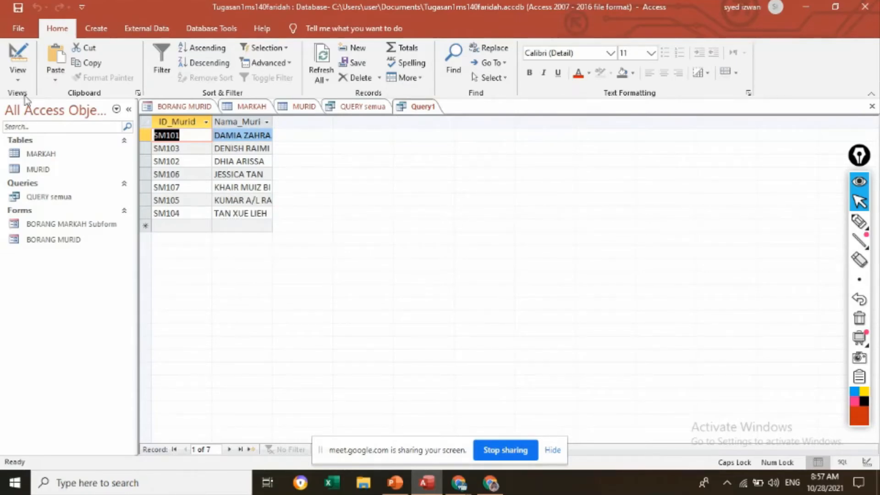
Step: Return the sorted query to SQL view and review its ORDER BY Nama_Murid ASC line
left_click(16, 81)
left_click(41, 138)
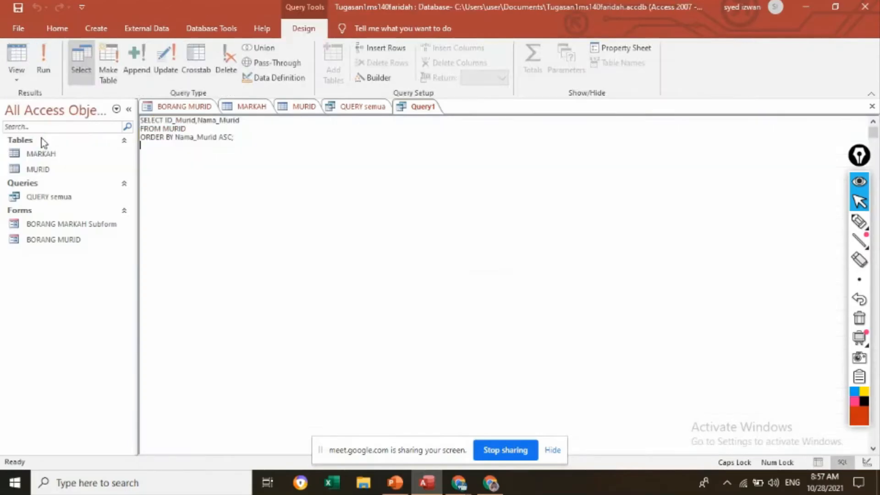
left_click(250, 139)
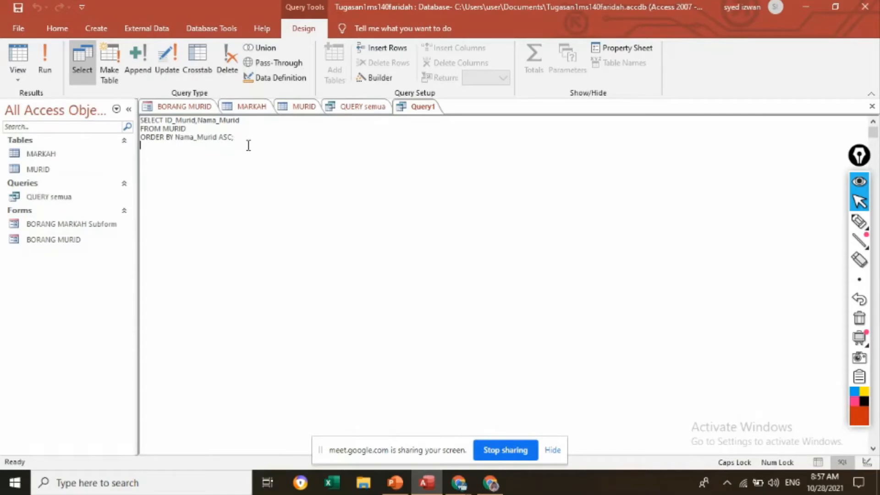
key("ctrl+shift+Left")
key("ctrl+shift+Left")
key("ctrl+shift+Left")
key("ctrl+shift+Left")
key("ctrl+shift+Left")
key("ctrl+shift+Left")
key("ctrl+shift+Left")
key("ctrl+shift+Left")
key("ctrl+shift+Left")
key("ctrl+shift+Left")
left_click(216, 169)
left_click_drag(141, 138, 238, 138)
left_click(262, 153)
left_click(192, 129)
key("Return")
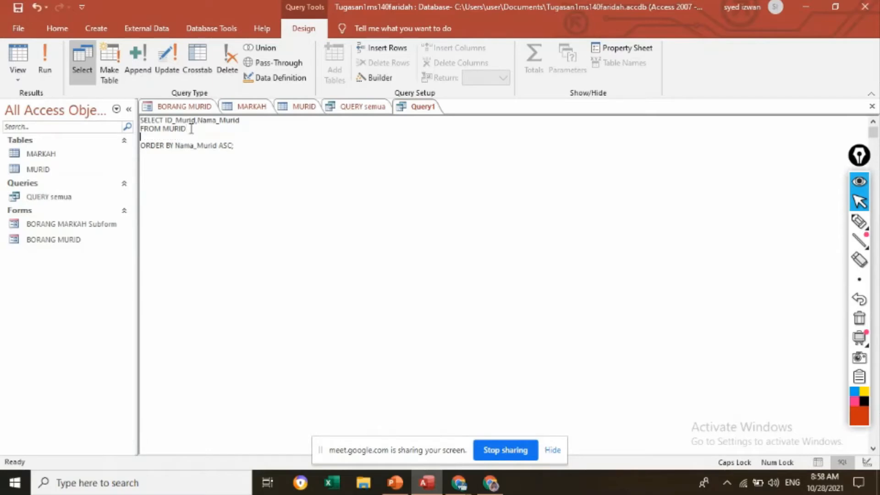
type("WHW")
key("BackSpace")
type("ERE ......")
key("BackSpace")
key("BackSpace")
key("BackSpace")
key("BackSpace")
key("BackSpace")
key("BackSpace")
key("BackSpace")
key("BackSpace")
key("BackSpace")
key("BackSpace")
key("BackSpace")
key("BackSpace")
key("BackSpace")
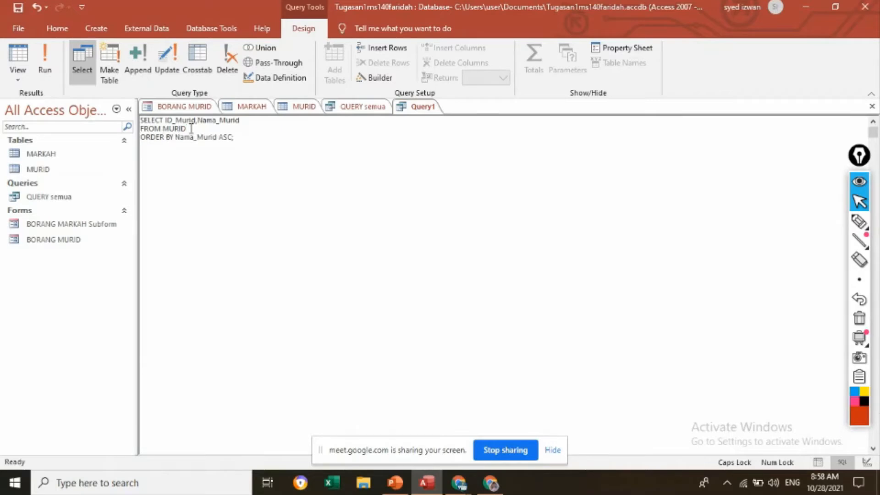
Step: Run the sorted query and save it as QUERY isih nama
left_click(52, 60)
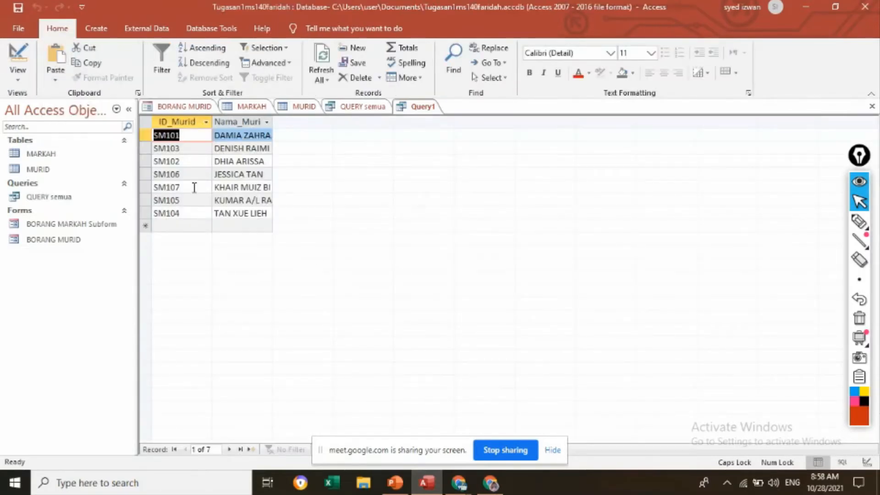
right_click(424, 111)
left_click(430, 115)
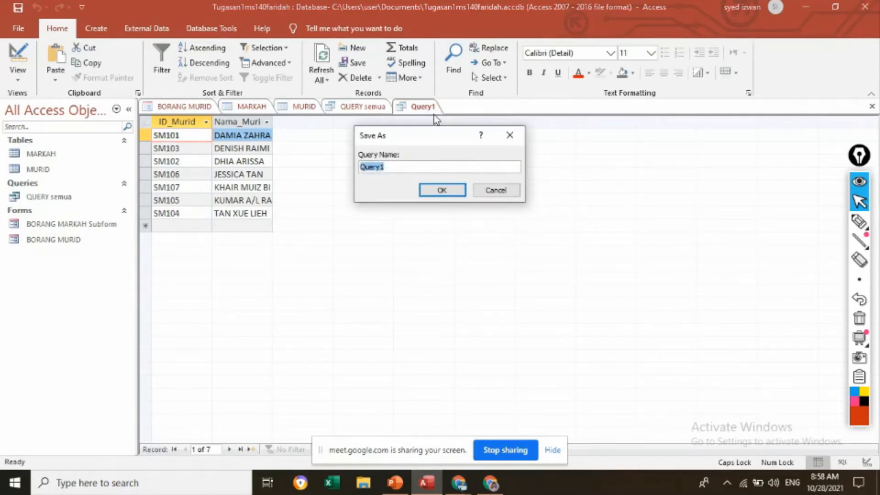
type("Q")
key("Caps_Lock")
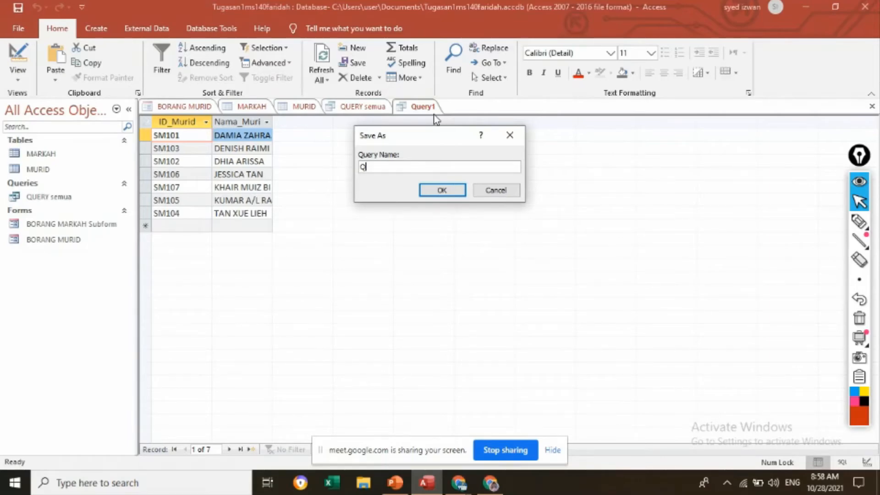
type("uer")
key("BackSpace")
key("BackSpace")
key("BackSpace")
key("Caps_Lock")
type("UERY")
key("Caps_Lock")
type("isih nama")
left_click(442, 189)
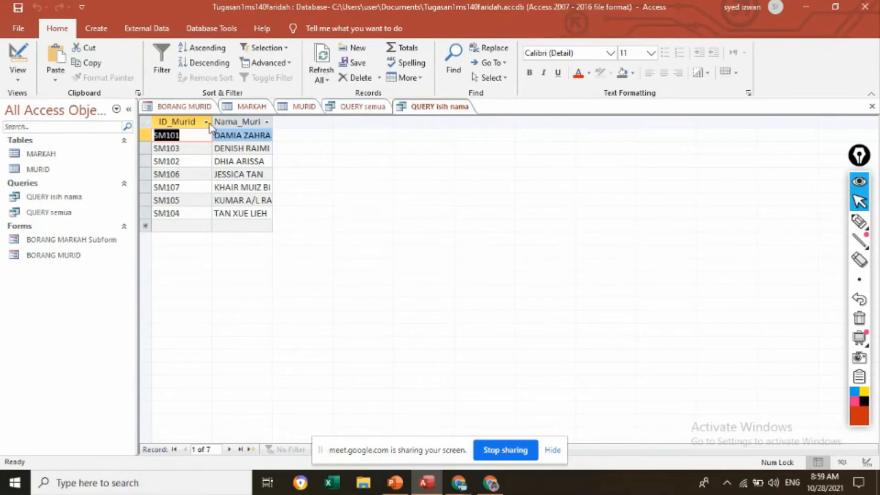
Step: Start a third query in Design view based on the MURID table
left_click(97, 28)
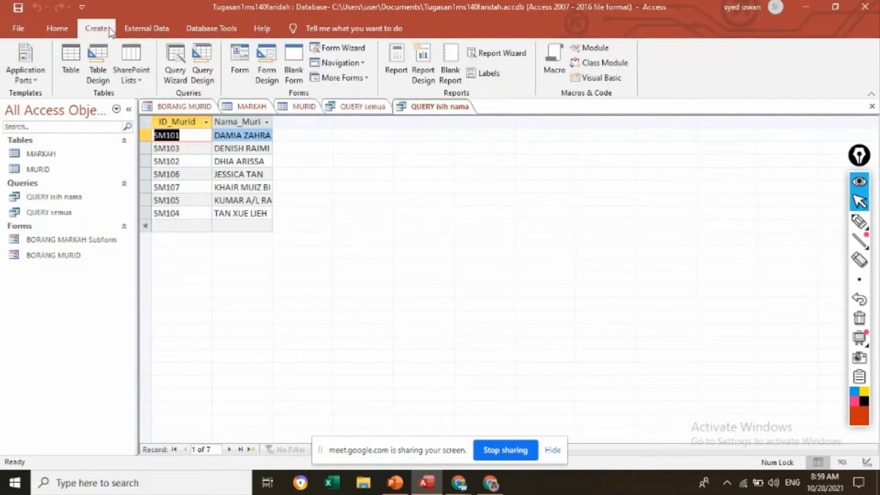
left_click(207, 72)
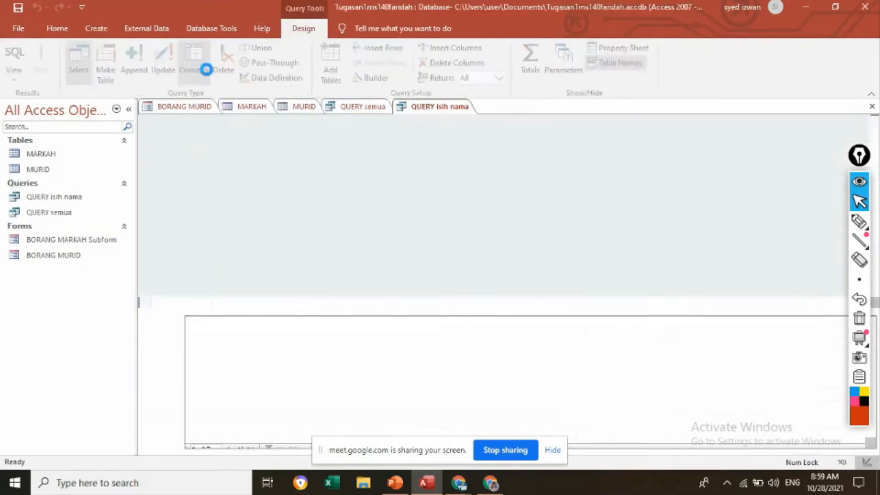
left_click(356, 193)
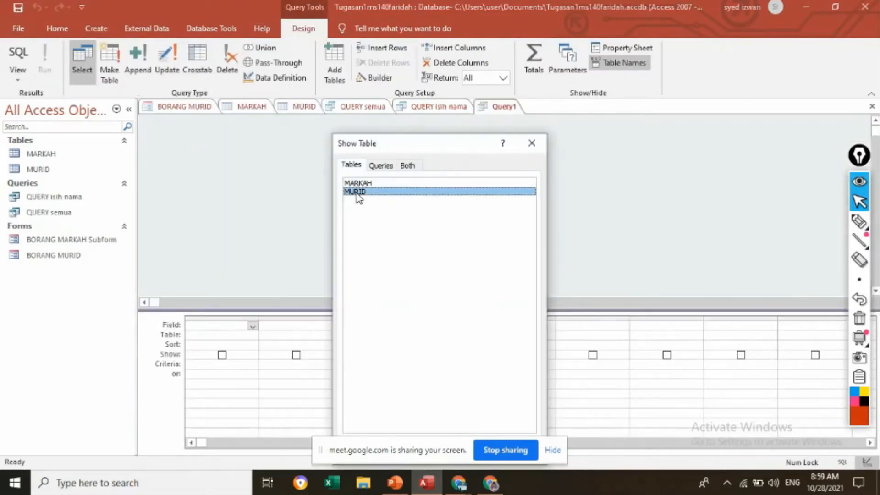
left_click_drag(470, 144, 486, 51)
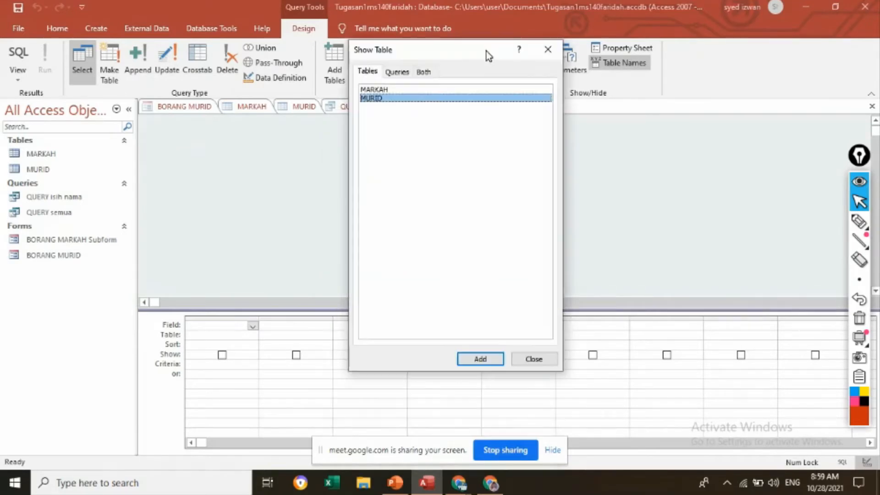
left_click(480, 359)
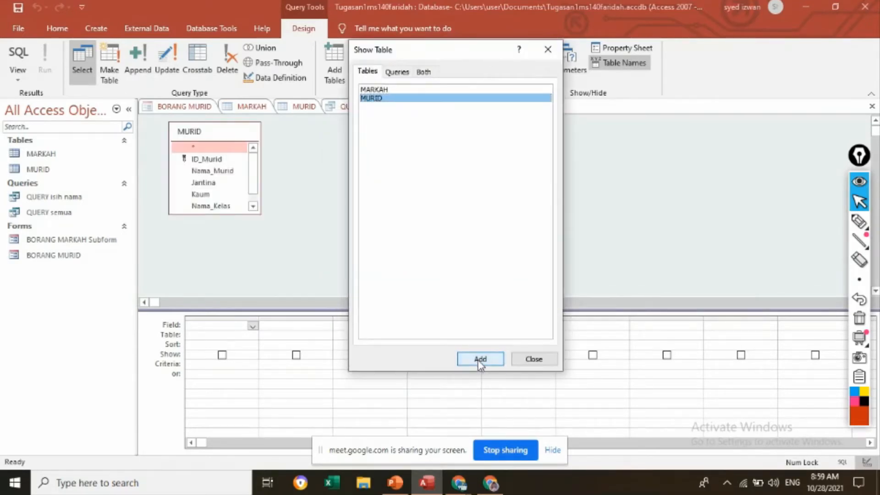
left_click(532, 359)
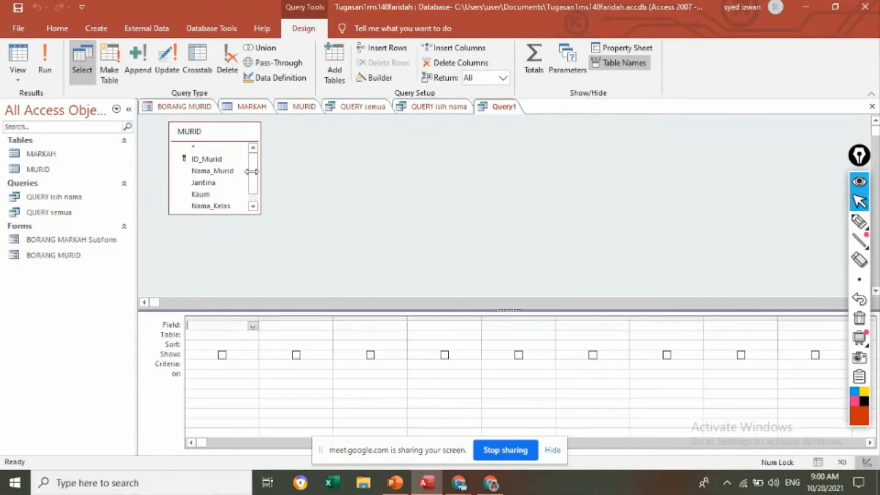
Step: In the third query's SQL view, enter Nama_Murid, Jantina, Kaum as the SELECT fields from MURID
left_click(18, 82)
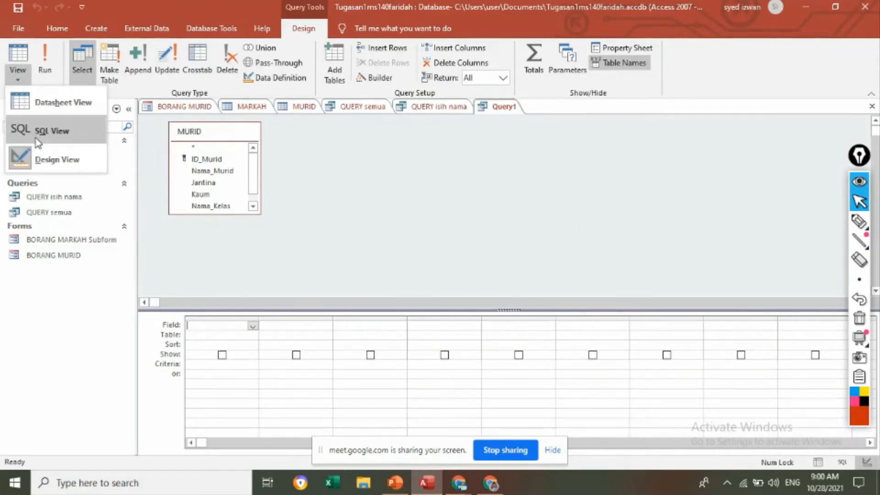
left_click(72, 134)
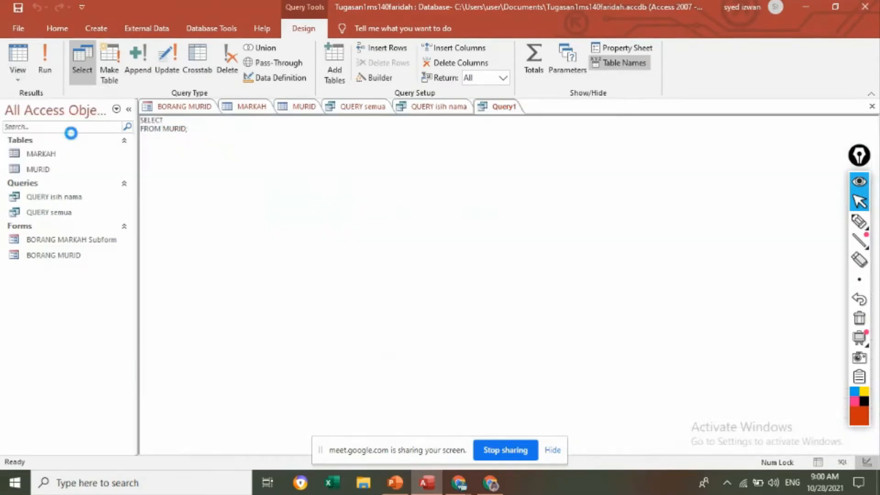
left_click(166, 123)
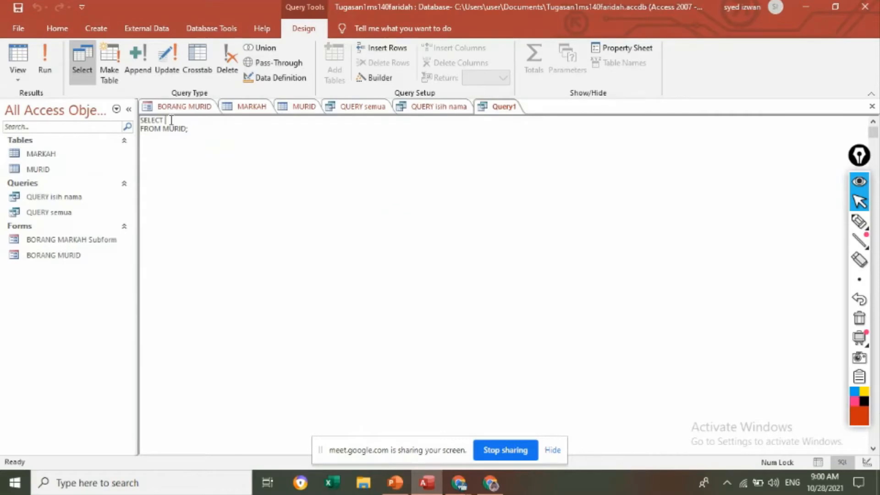
type("Nama_Murid, Jantina, Kaum")
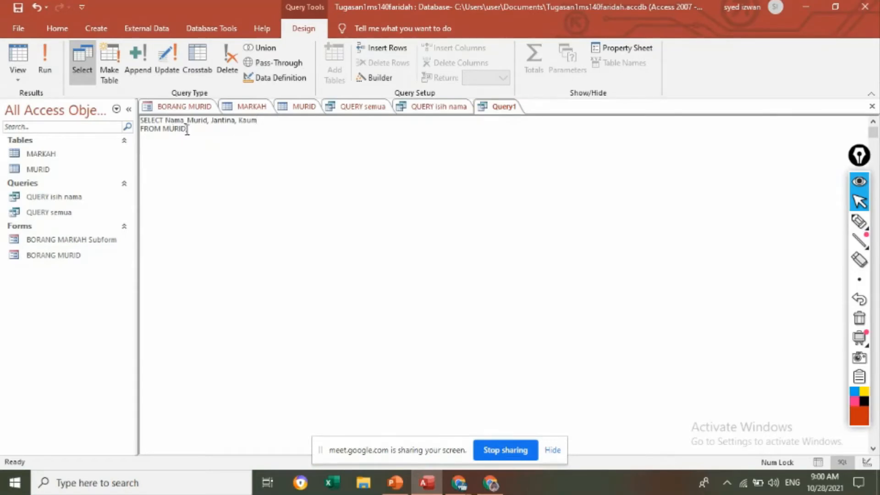
Step: Add the line WHERE Jantina = "PEREMPUAN" before the semicolon and review the whole statement
key("Caps_Lock")
type("WHERE ;")
key("Caps_Lock")
key("Caps_Lock")
type("J")
key("Caps_Lock")
type("antina = \"PE\";")
key("Caps_Lock")
type("PEREM")
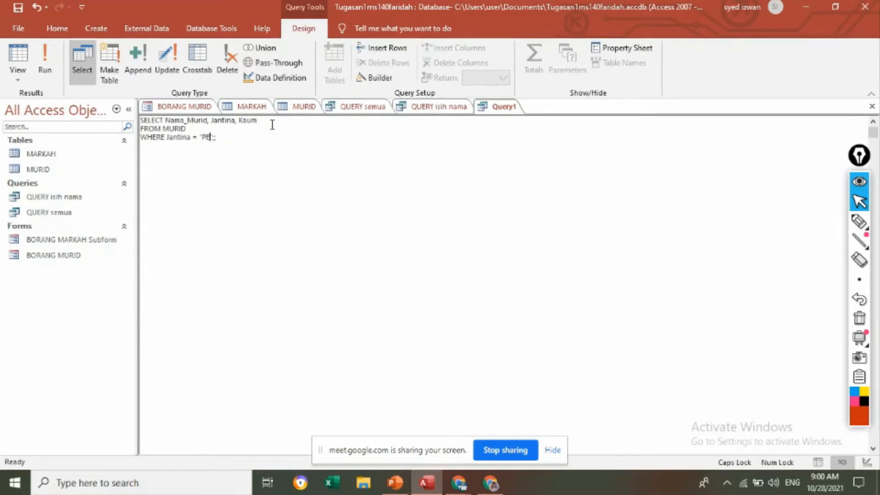
type("PUAN")
left_click(259, 140)
key("Return")
left_click_drag(252, 140, 140, 120)
left_click(222, 186)
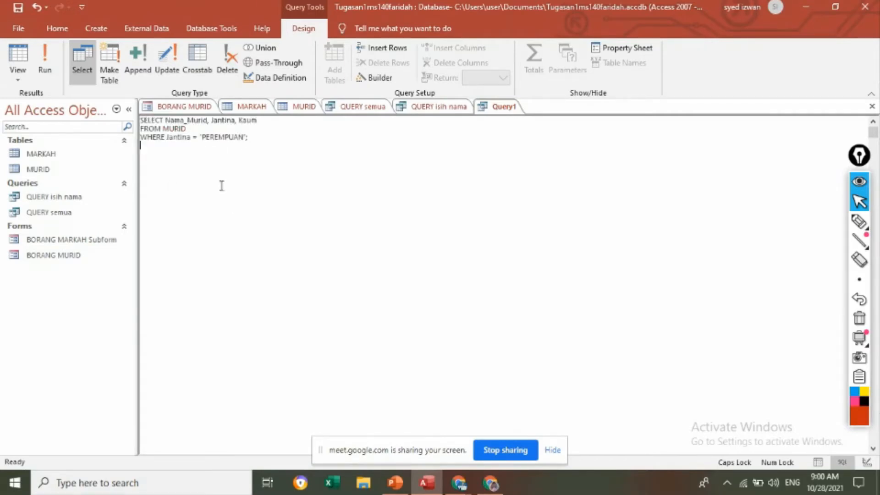
Step: Run the query filtered on Jantina and select each returned record in turn
left_click(46, 54)
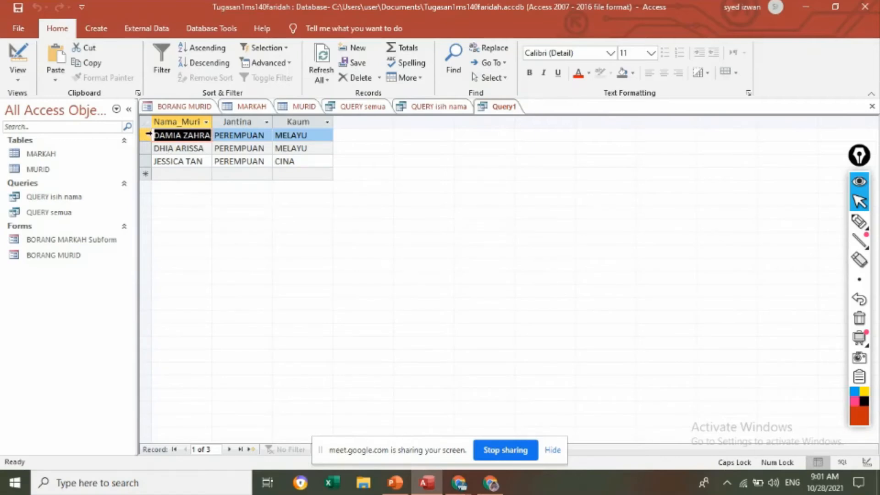
left_click(148, 134)
left_click(146, 149)
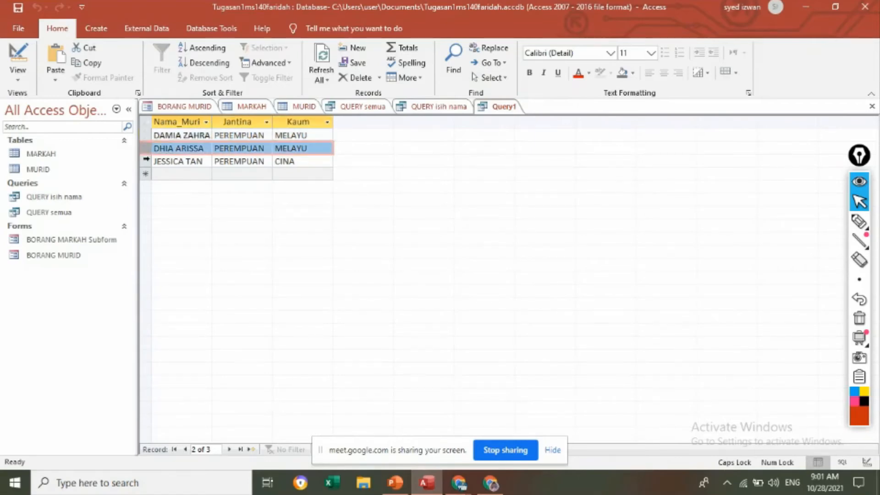
left_click(144, 162)
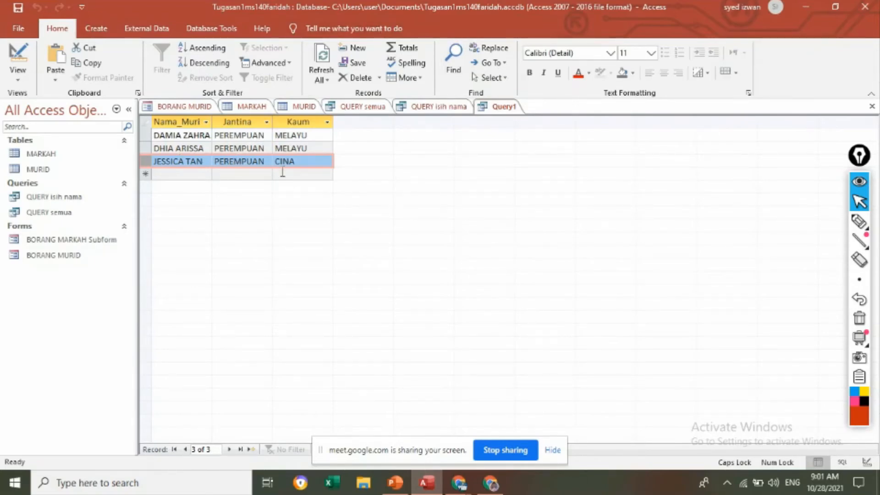
Step: Save the filtered query as QUERY jantina P
right_click(507, 109)
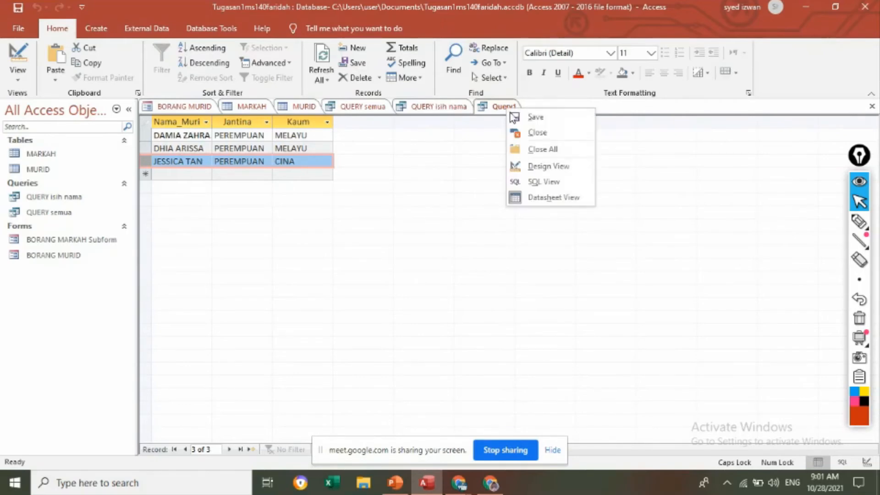
left_click(524, 117)
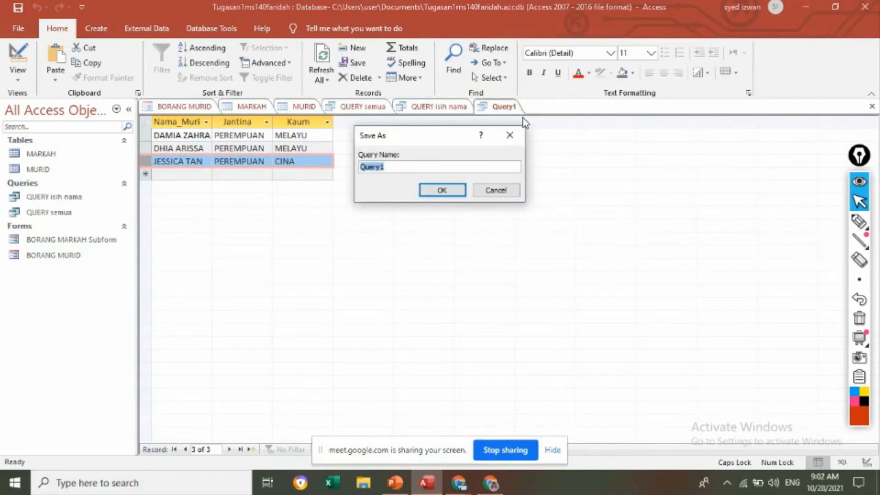
type("QUERY")
key("Caps_Lock")
type("jantu")
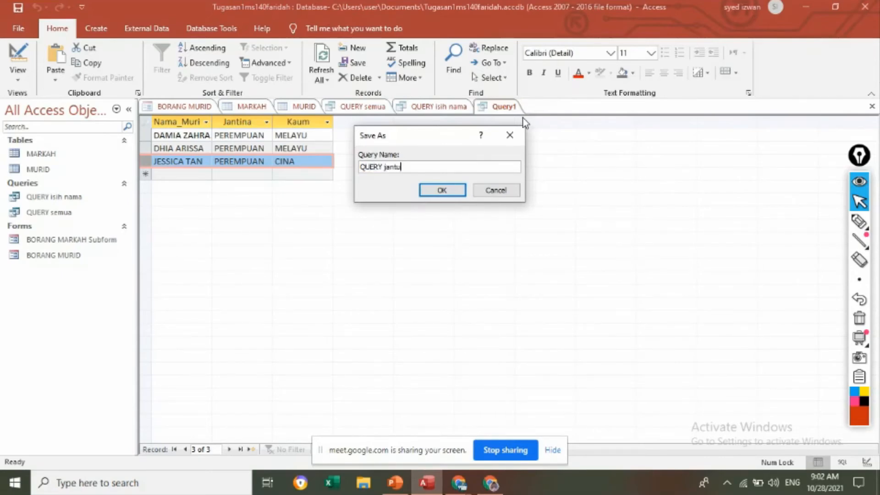
key("BackSpace")
type("ina")
key("Caps_Lock")
type("P")
left_click(439, 190)
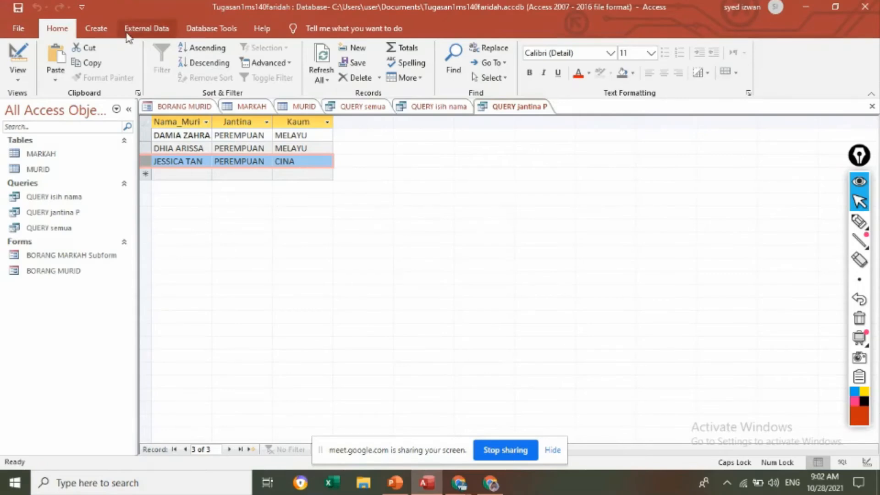
Step: Start a fourth query in Design view based on the MURID table
left_click(92, 29)
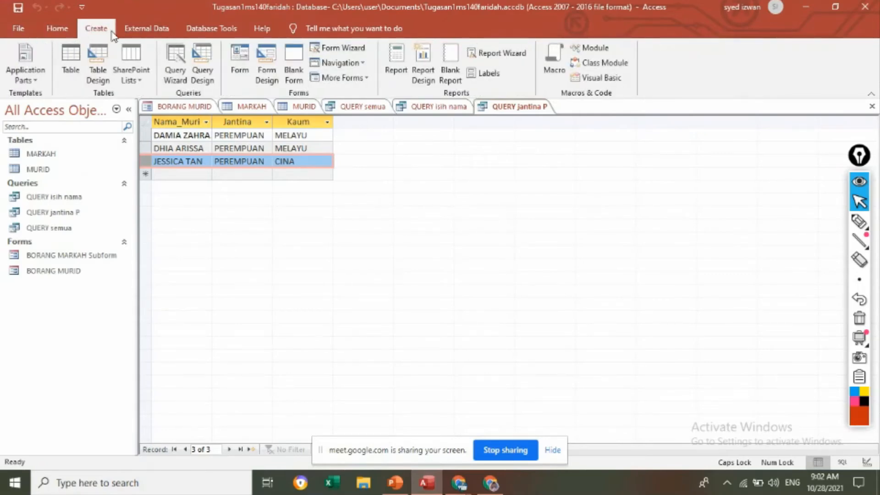
left_click(206, 83)
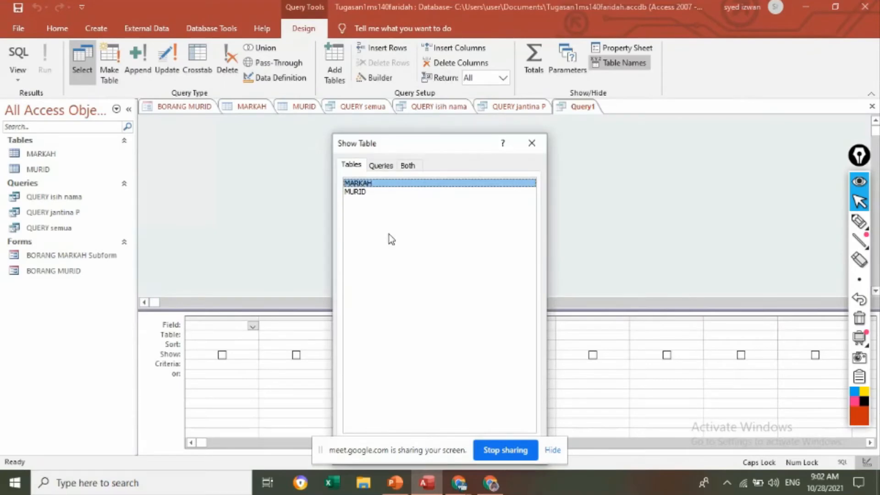
left_click(362, 192)
left_click_drag(413, 143, 496, 82)
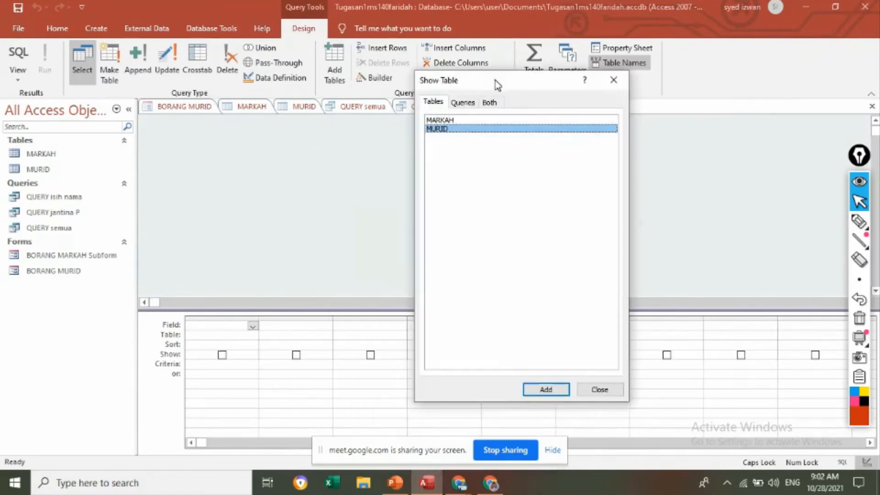
left_click(549, 388)
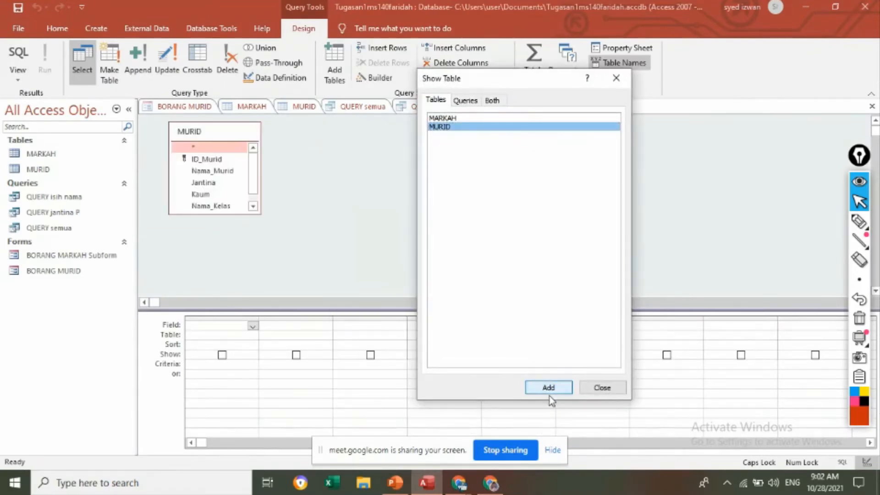
left_click(603, 387)
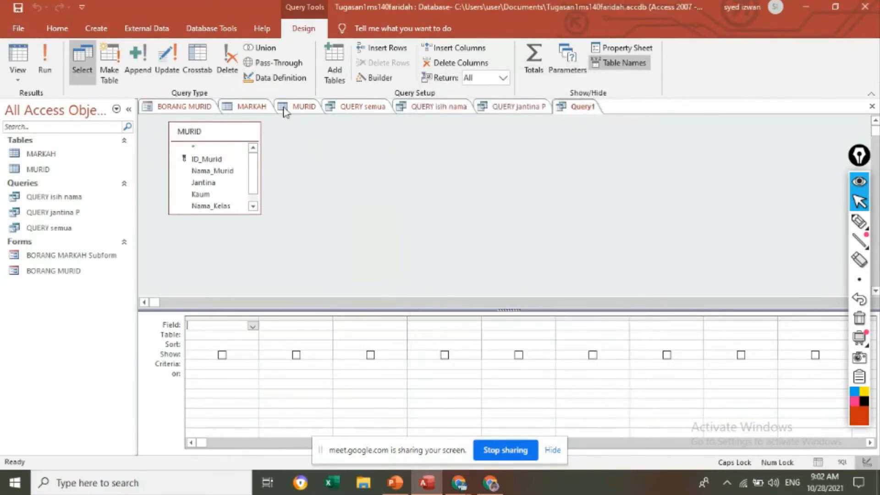
Step: Switch the query to SQL view and enter Nama_Murid as the first field of the SELECT line
left_click(18, 80)
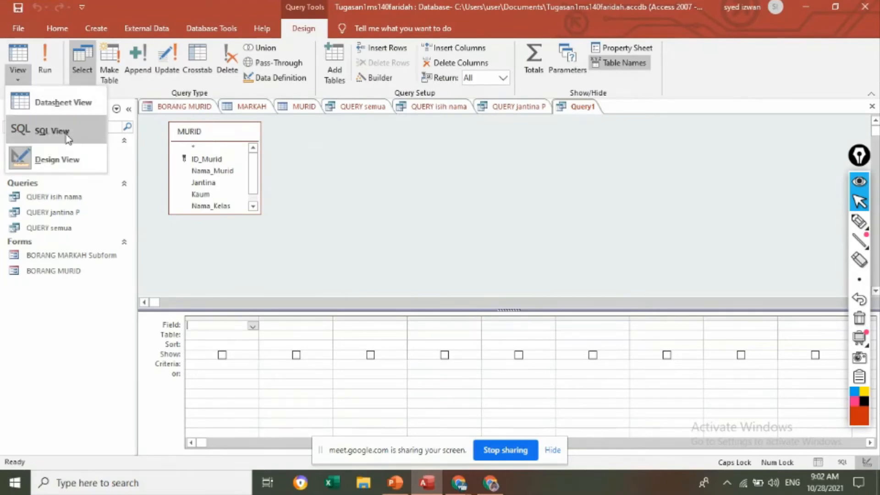
left_click(51, 131)
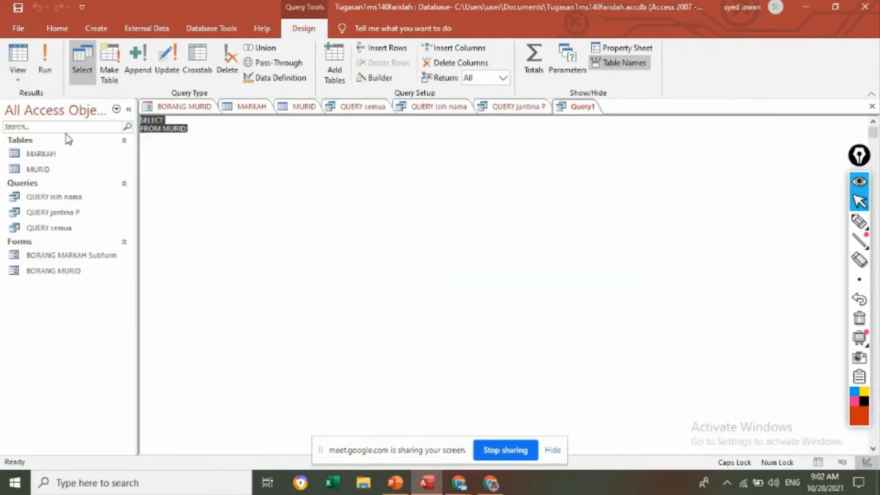
left_click(183, 121)
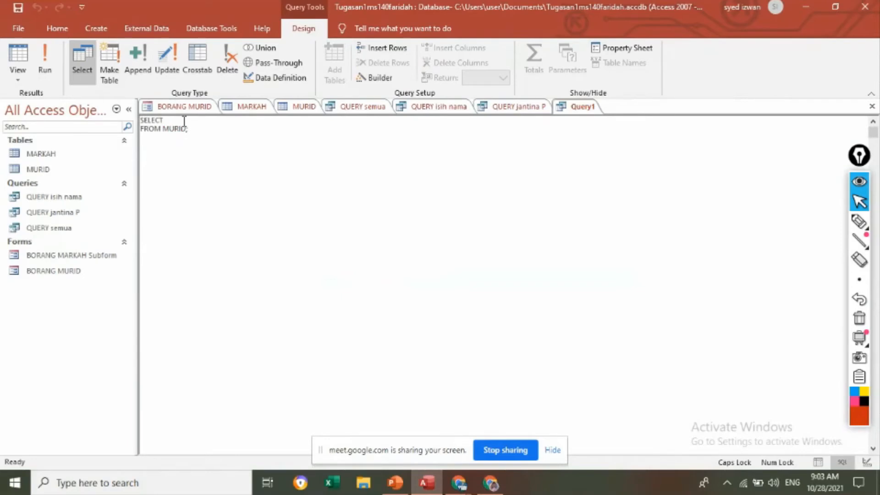
type("NA")
key("BackSpace")
key("Caps_Lock")
type("ama_")
key("Caps_Lock")
type("M")
key("Caps_Lock")
type("urid")
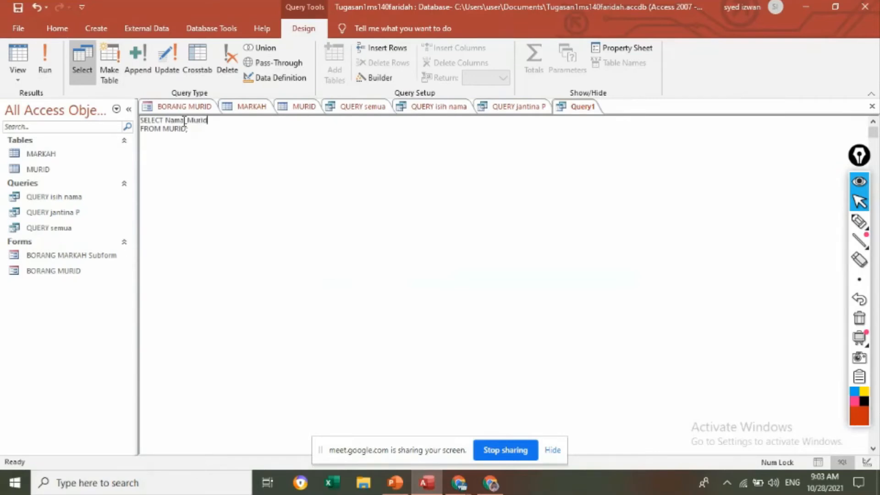
type(",")
Step: Add the fields Jantina and Kaum to the SELECT line, separated by commas
key("Caps_Lock")
type("JANTINA")
key("BackSpace")
key("BackSpace")
key("BackSpace")
key("BackSpace")
key("BackSpace")
key("BackSpace")
key("Caps_Lock")
type("antina,")
key("Caps_Lock")
type("KA")
key("Caps_Lock")
type("u")
key("BackSpace")
key("BackSpace")
type("aum")
Step: Add the line WHERE Jantina = "PEREMPUAN" below FROM MURID
left_click(185, 133)
key("Caps_Lock")
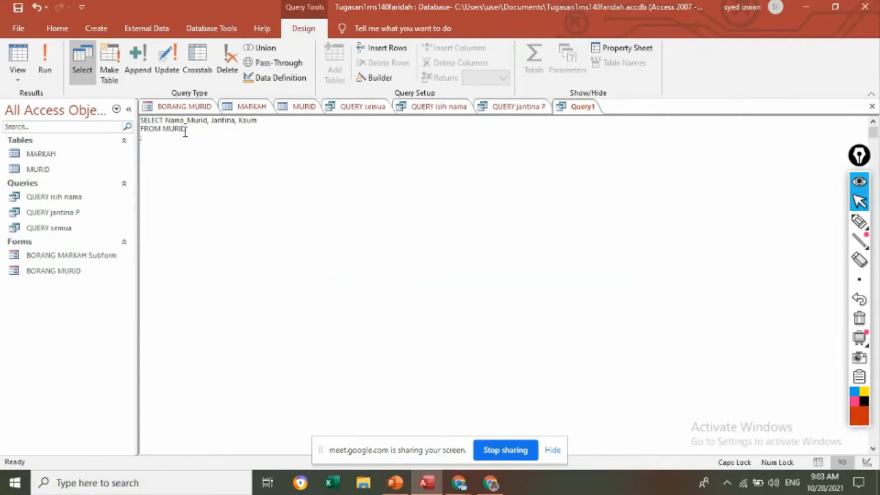
type("WHERE J")
key("Caps_Lock")
type("antina = \"")
key("Caps_Lock")
type("PEREMPUA")
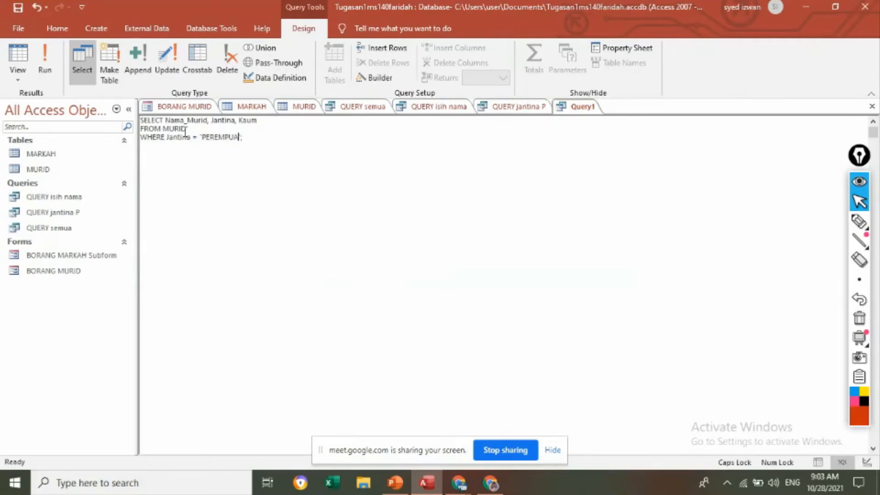
type("N\" ORDER BY N")
Step: Add an ORDER BY Nama_Murid line below the WHERE condition
key("Caps_Lock")
type("ama")
type("_")
key("Caps_Lock")
type("M")
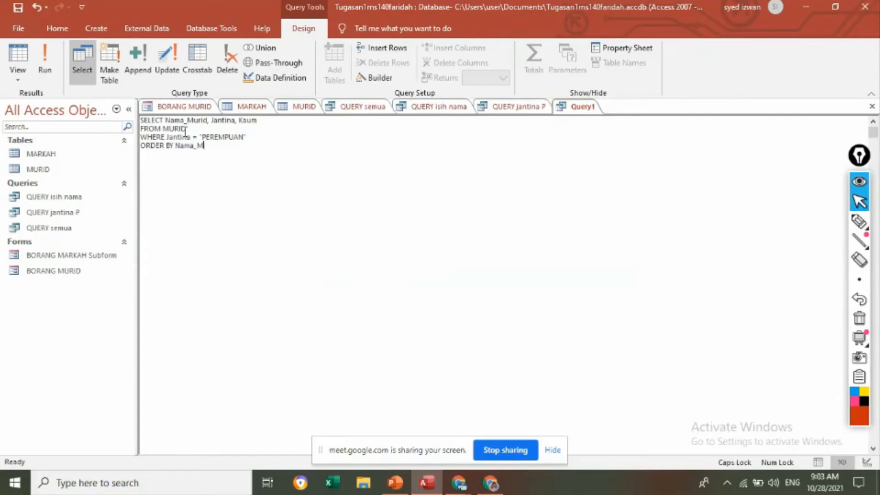
key("Caps_Lock")
type("urid")
Step: Make the Nama_Murid sort descending with DESC and end the statement with a single semicolon
key("Caps_Lock")
type("A")
key("BackSpace")
key("BackSpace")
key("Caps_Lock")
key("Caps_Lock")
type("DESC;")
key("BackSpace")
key("BackSpace")
Step: Run the descending PEREMPUAN query and select the returned records in turn to check their order
left_click(48, 55)
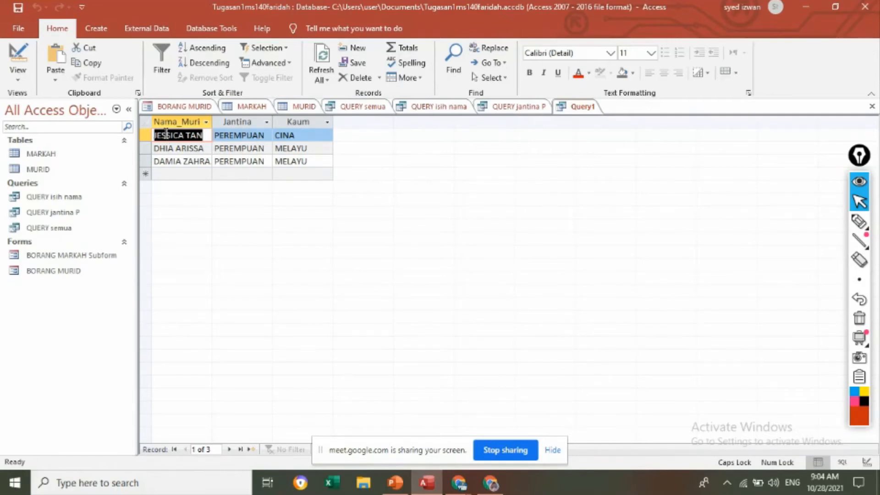
left_click(173, 174)
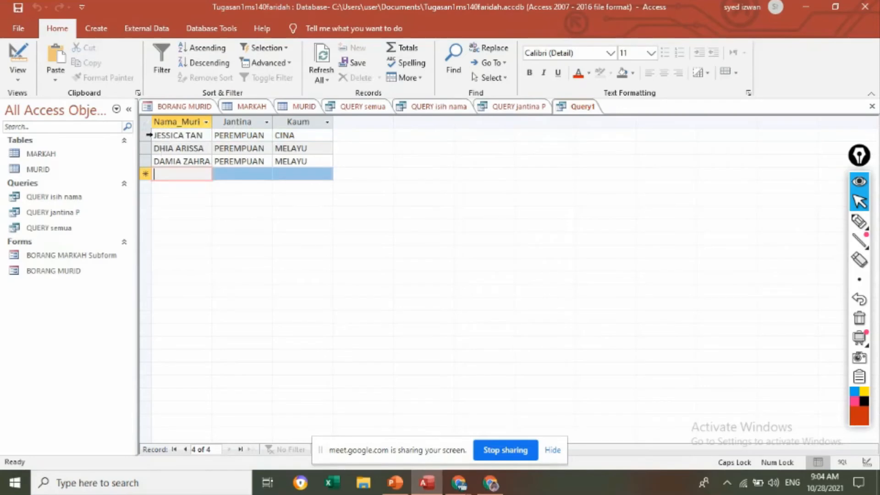
left_click(144, 149)
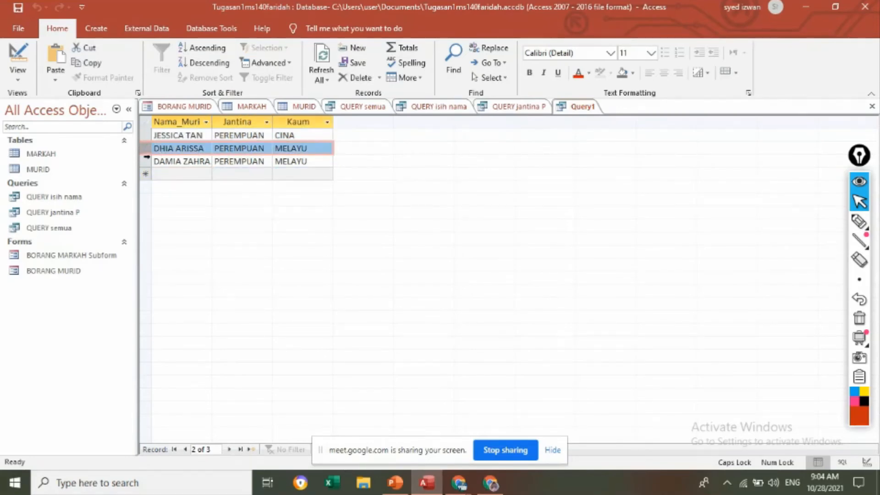
left_click(144, 162)
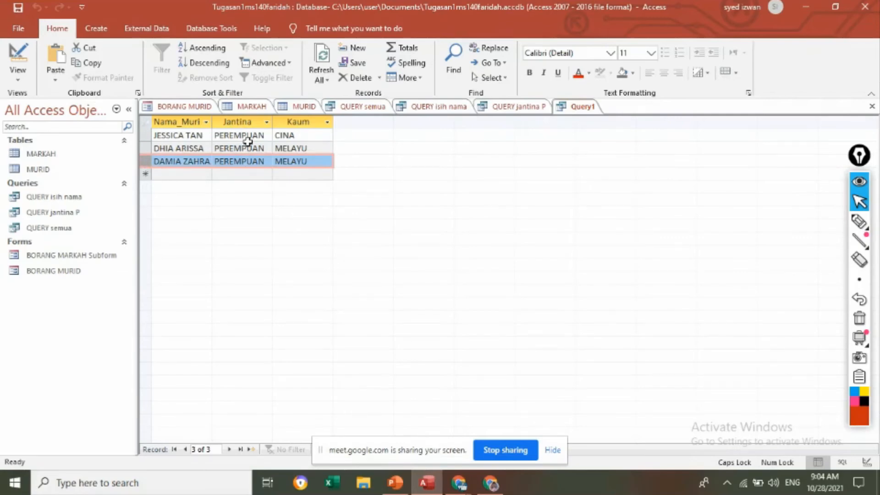
Step: Return to the SQL statement and change the Jantina criterion to "LELAKI"
left_click(20, 82)
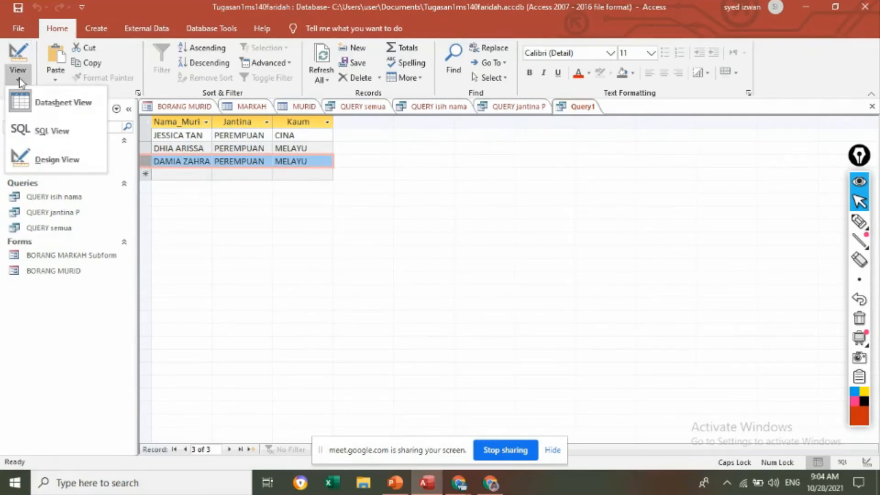
left_click(44, 133)
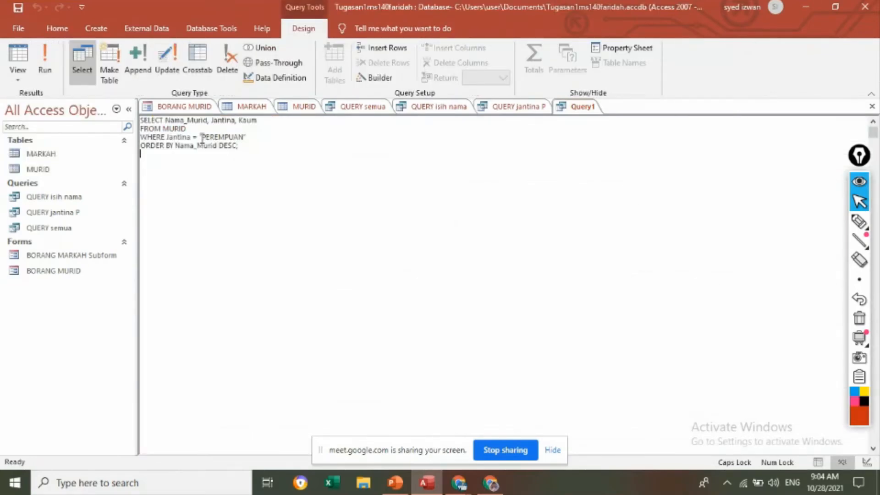
left_click_drag(203, 137, 244, 138)
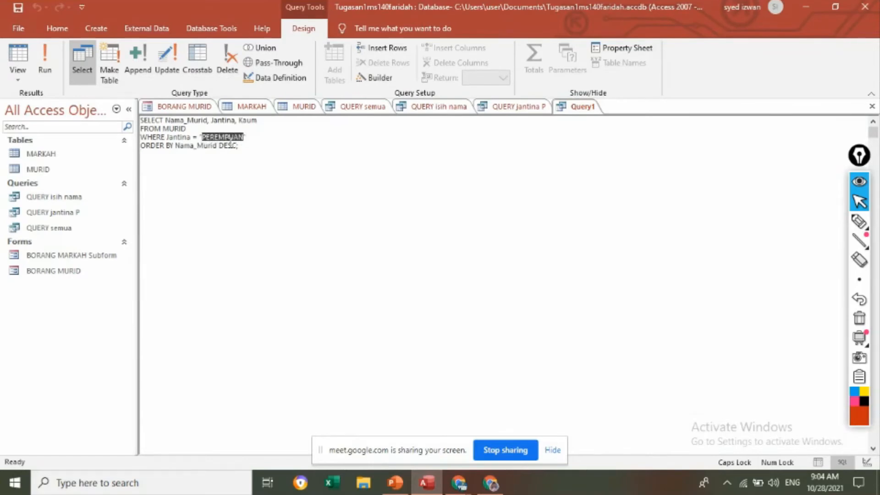
type("LELAKI")
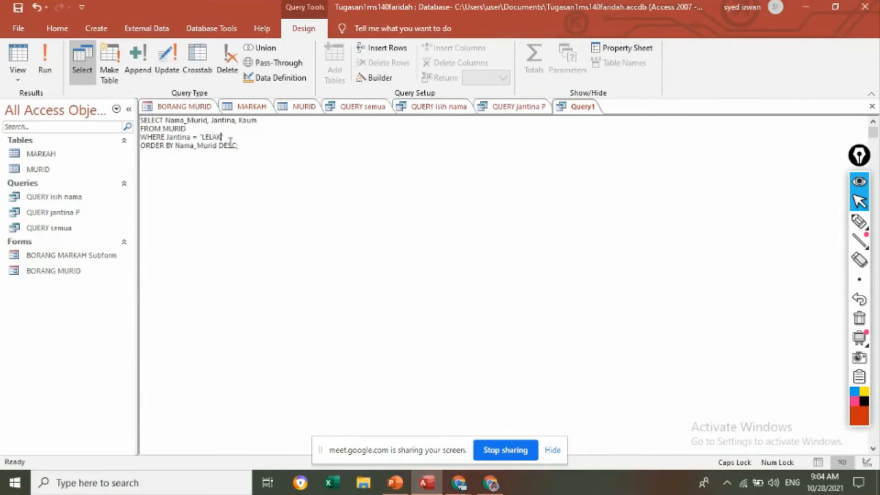
left_click(245, 186)
Step: Run the query for LELAKI and review the returned records one by one and all together
left_click(44, 56)
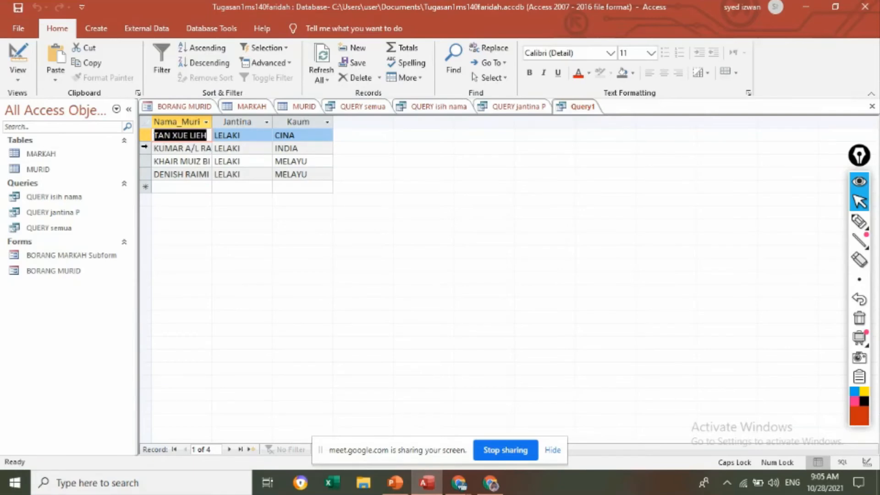
left_click(144, 148)
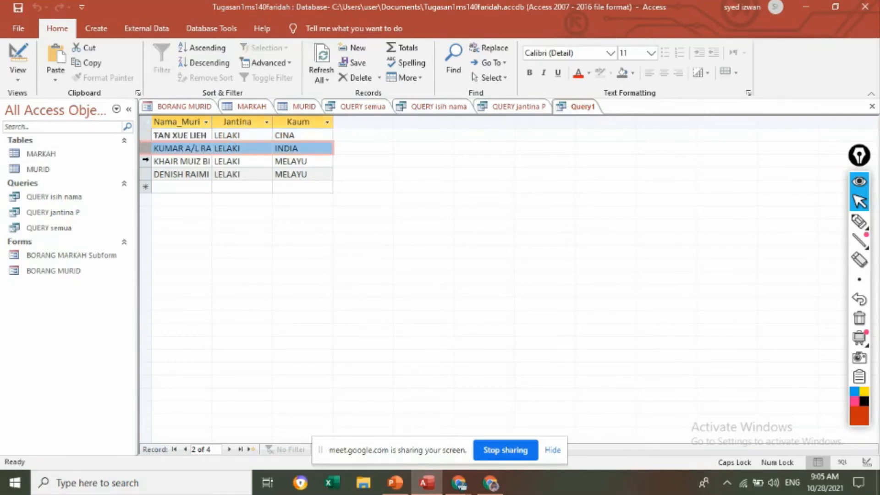
left_click(146, 160)
left_click(146, 174)
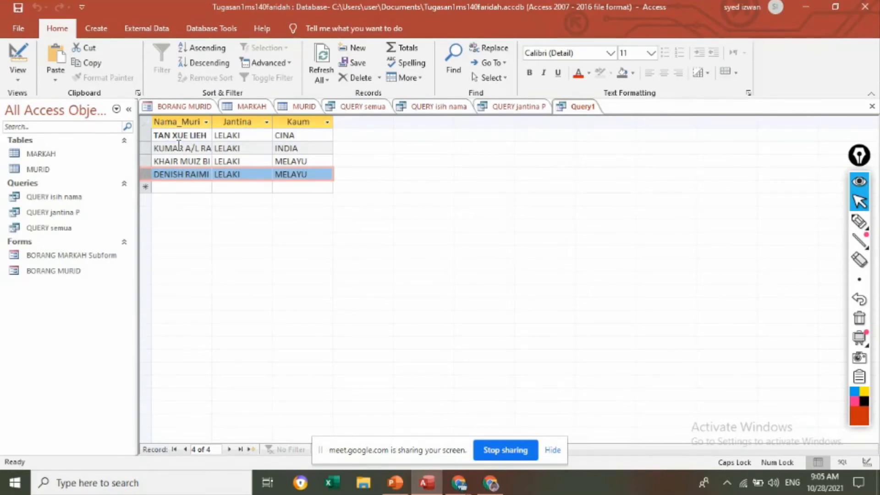
left_click(144, 134)
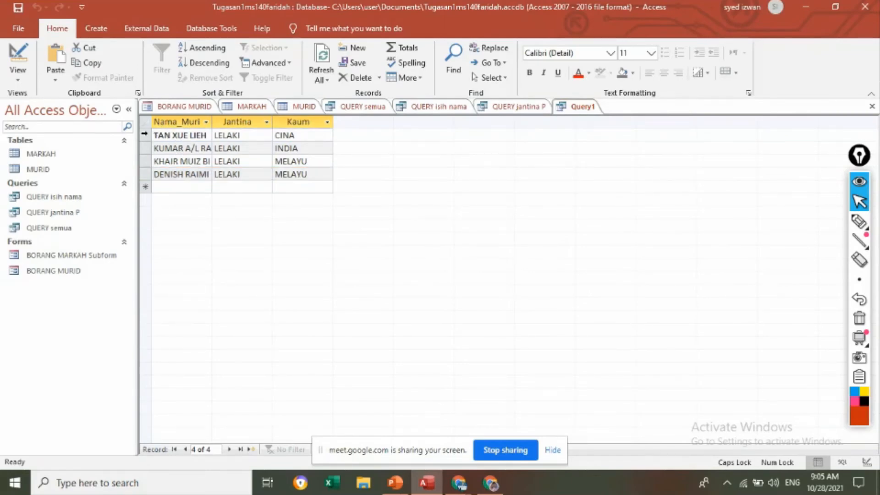
left_click_drag(144, 134, 145, 175)
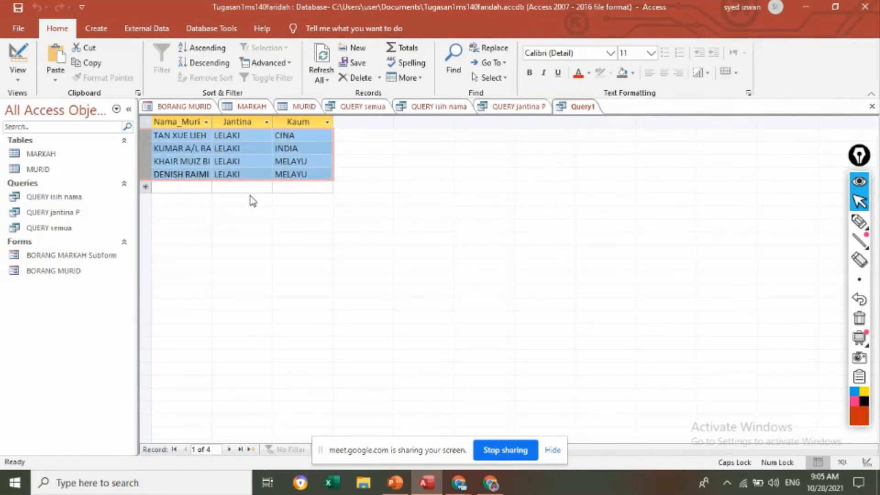
Step: Save the query as QUERY Jantina L DESC
right_click(584, 113)
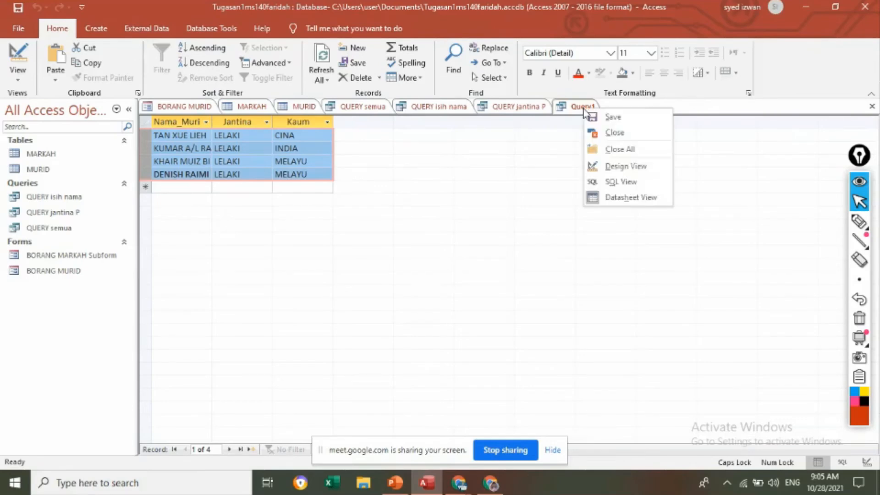
left_click(614, 117)
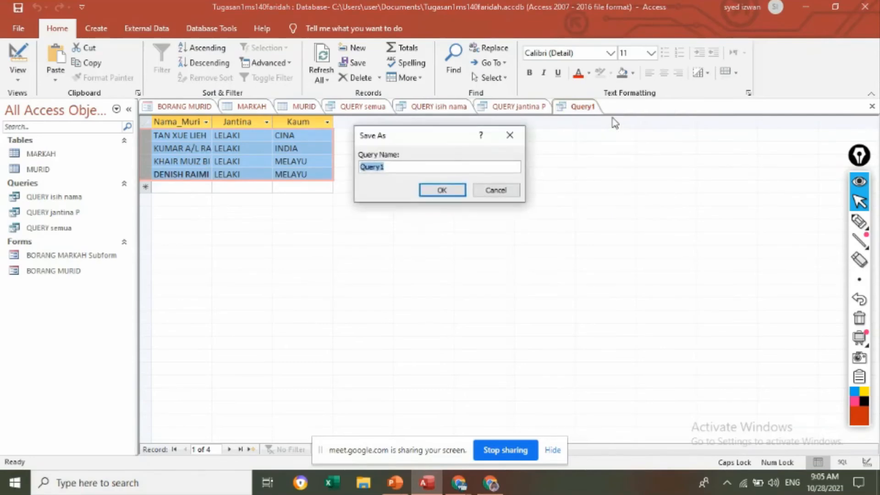
type("QUERY Jantina L DESC")
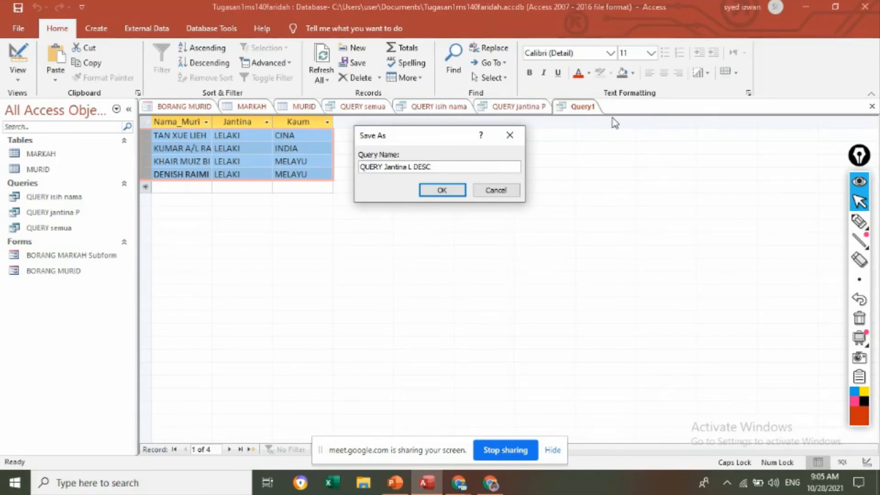
key("Caps_Lock")
left_click(443, 190)
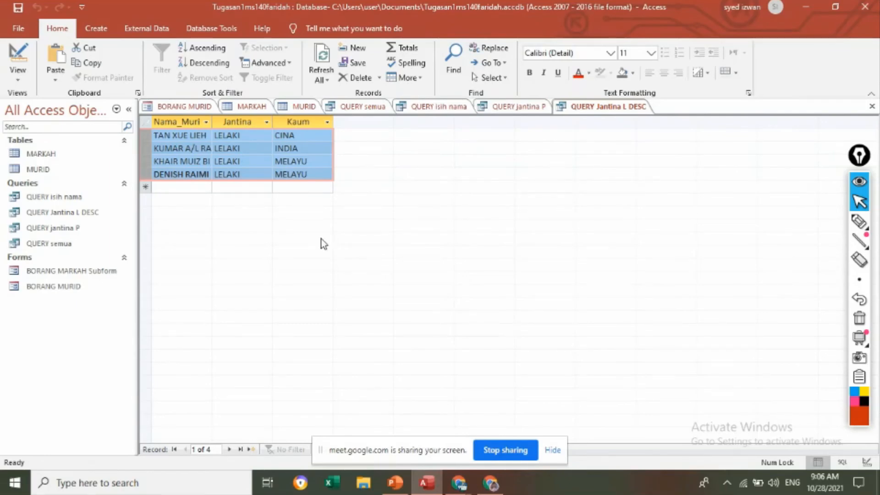
Step: Start a new query in Design view with the MURID and MARKAH tables and move the MARKAH box farther from MURID
left_click(96, 29)
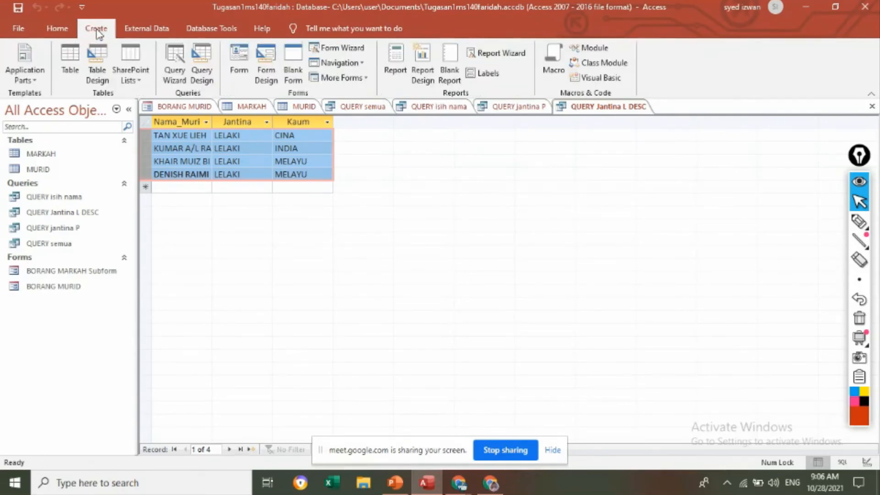
left_click(198, 65)
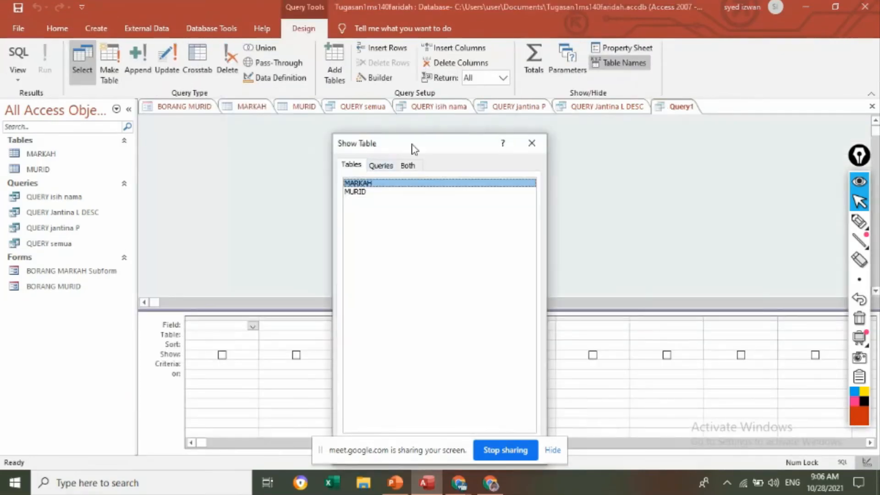
left_click_drag(413, 147, 562, 64)
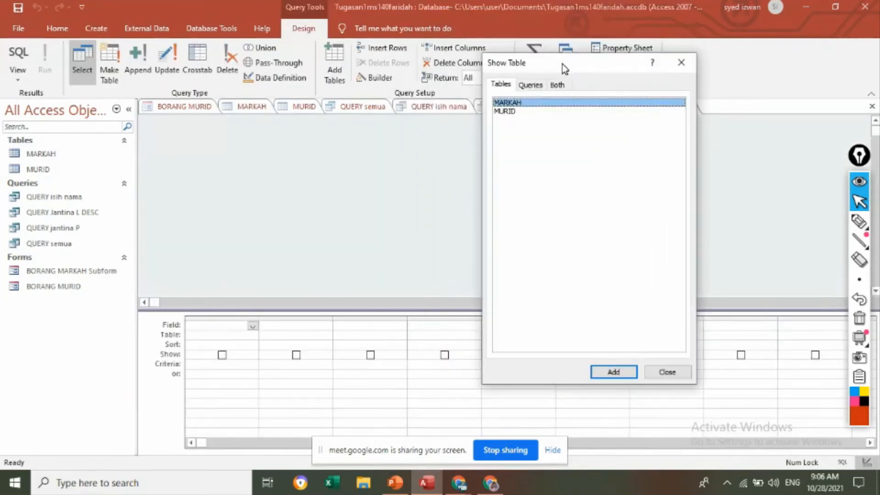
left_click(507, 114)
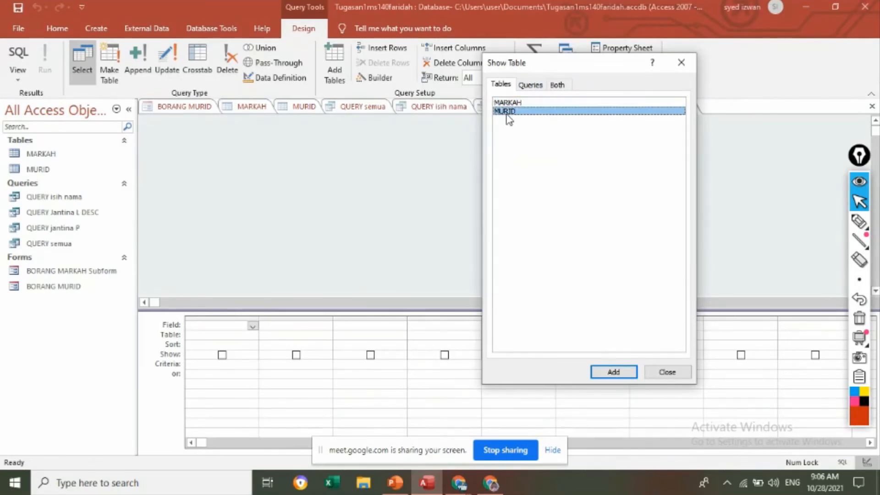
left_click(626, 373)
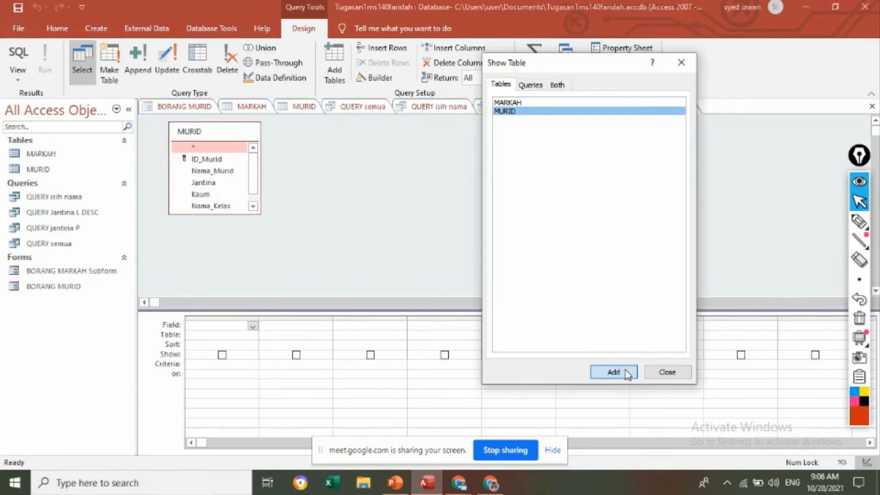
left_click(509, 103)
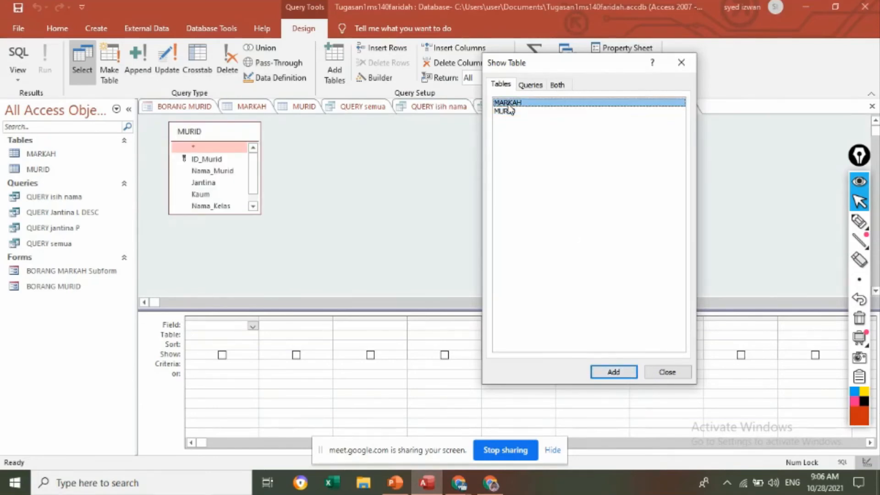
left_click(625, 373)
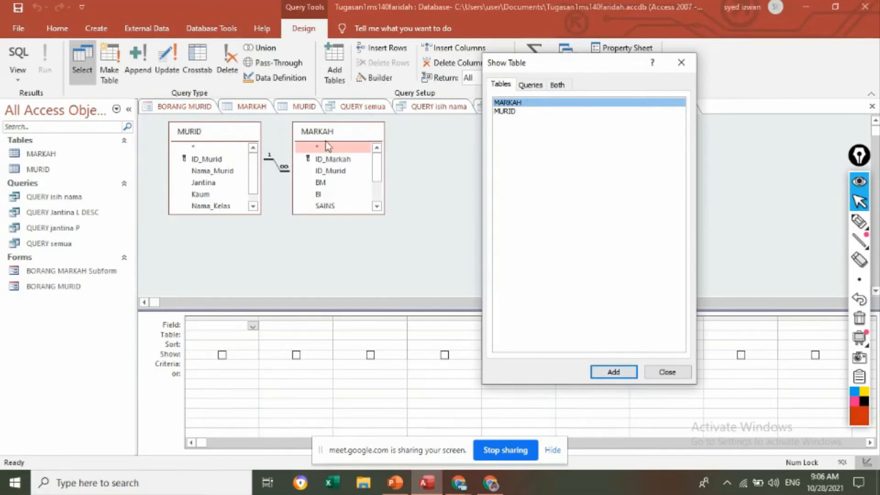
left_click(665, 373)
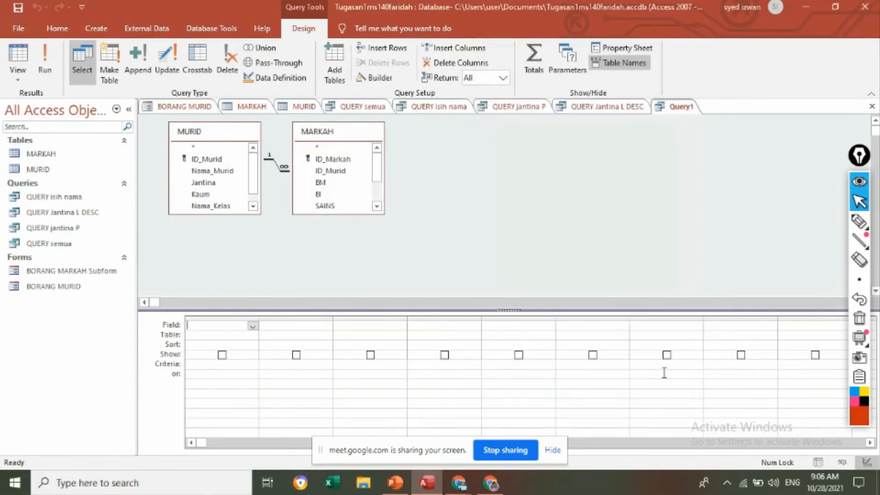
left_click_drag(342, 135, 459, 154)
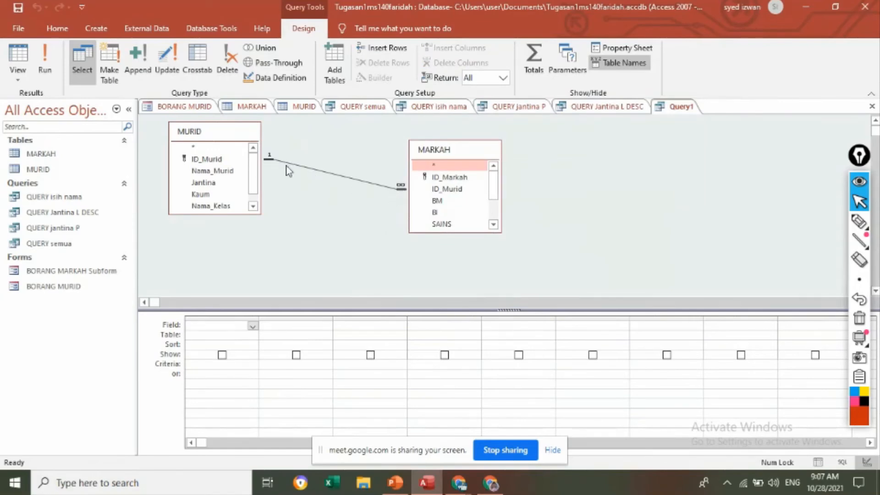
left_click_drag(457, 149, 392, 165)
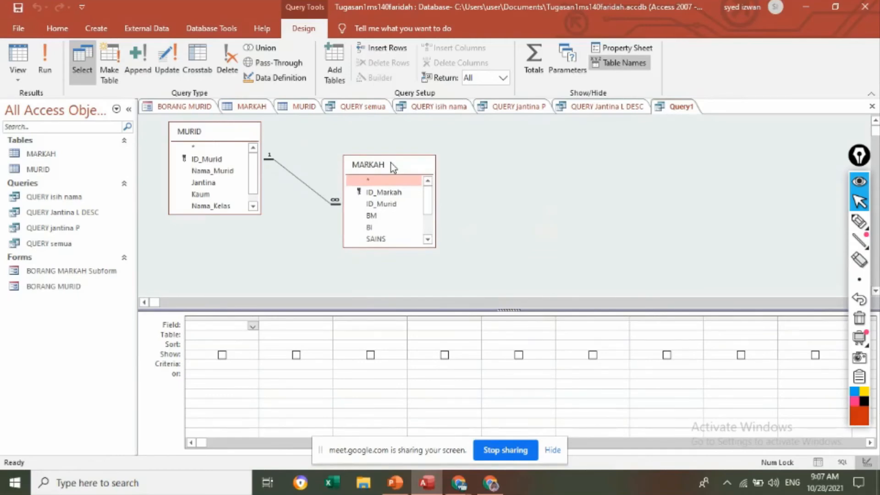
Step: Add the ID_Murid field from the MURID table as the first column of the query grid
left_click(222, 340)
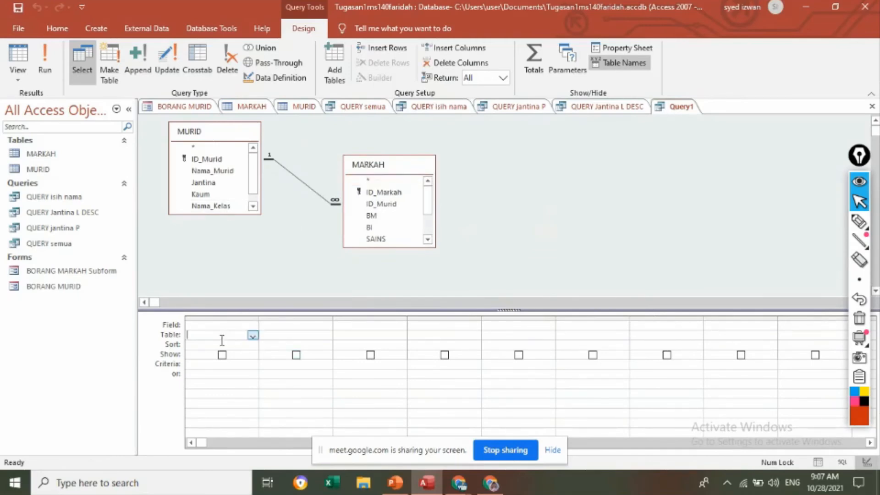
left_click(253, 340)
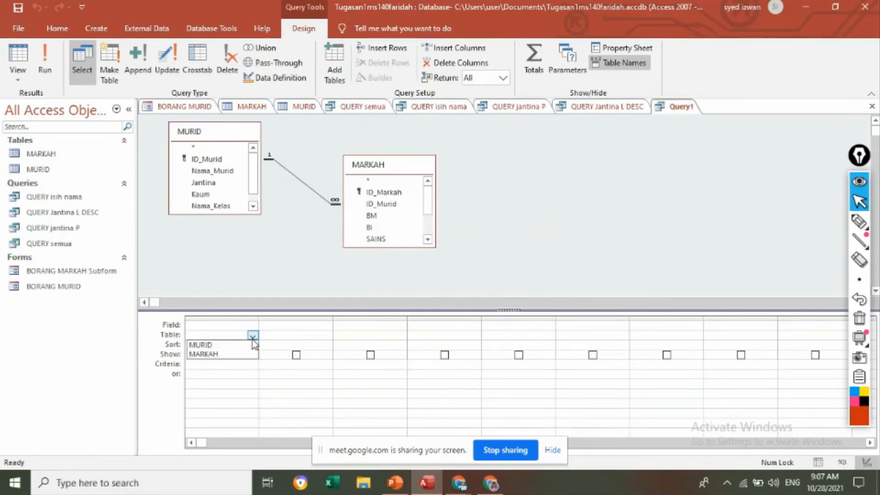
left_click(209, 345)
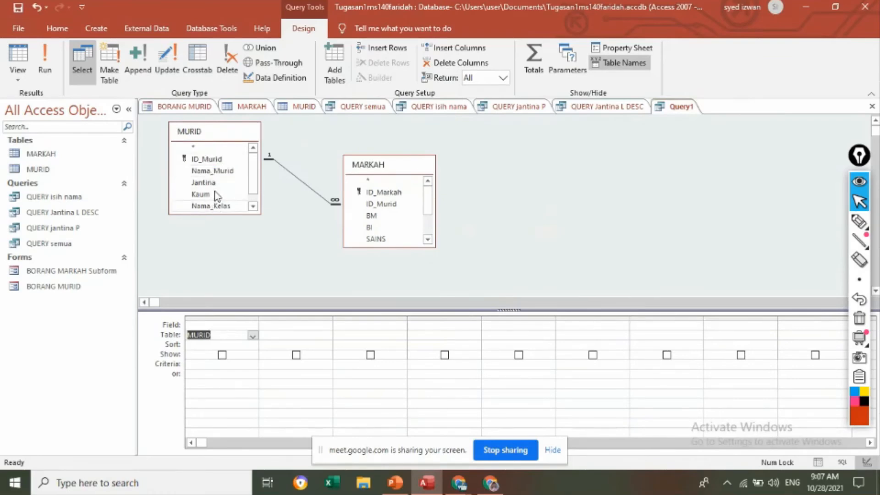
left_click(247, 324)
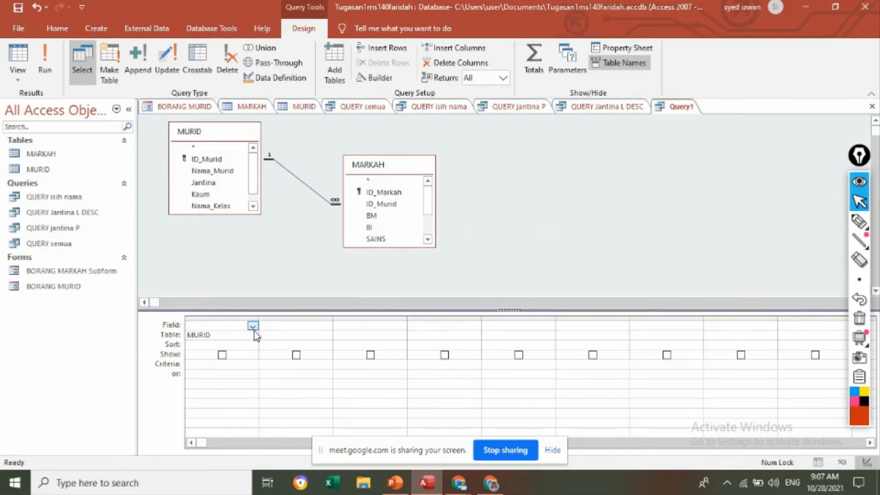
left_click(253, 328)
left_click(232, 345)
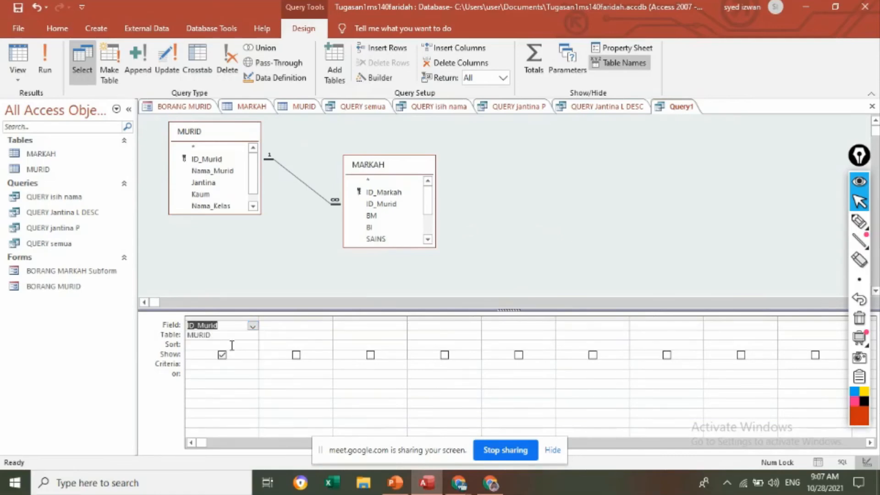
Step: Add the Nama_Murid field from the MURID table as the second query column
left_click(289, 336)
left_click(327, 337)
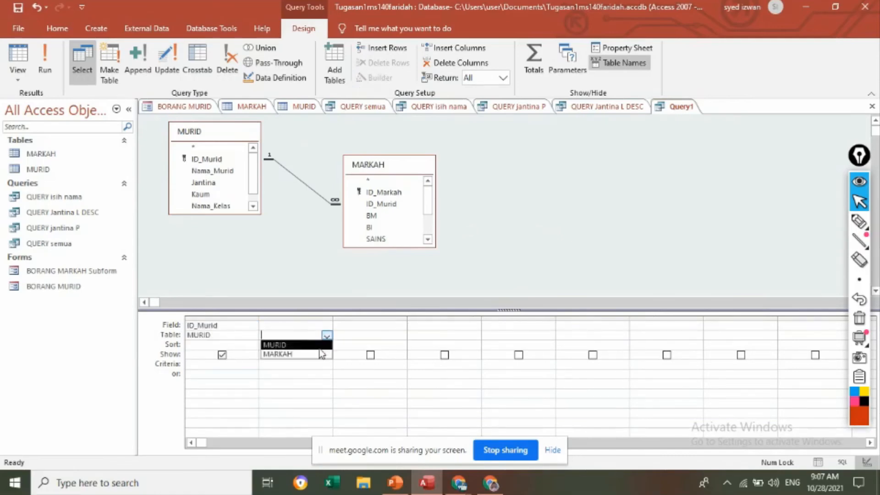
left_click(275, 345)
left_click(304, 327)
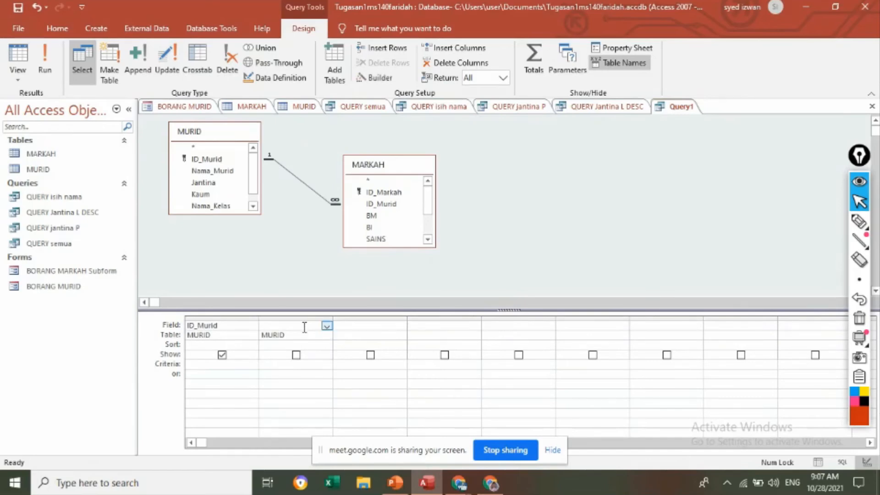
left_click(327, 326)
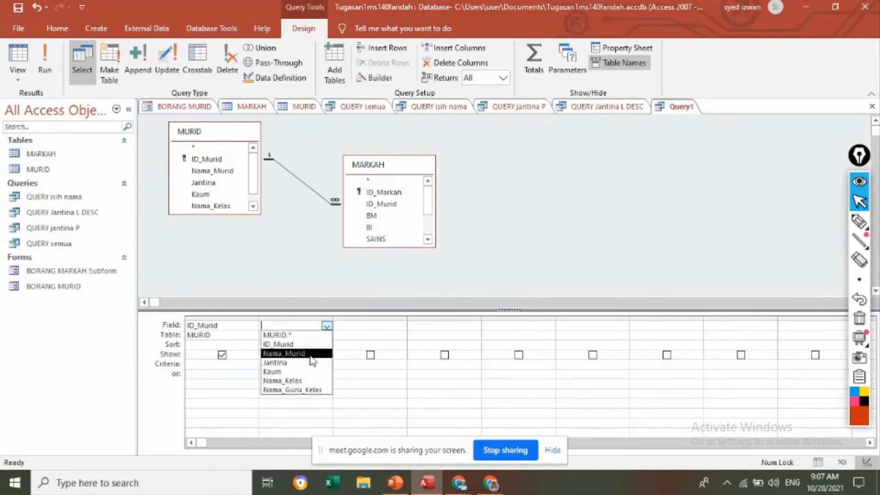
left_click(312, 354)
Step: Add the Jantina field from the MURID table as the third query column
left_click(346, 340)
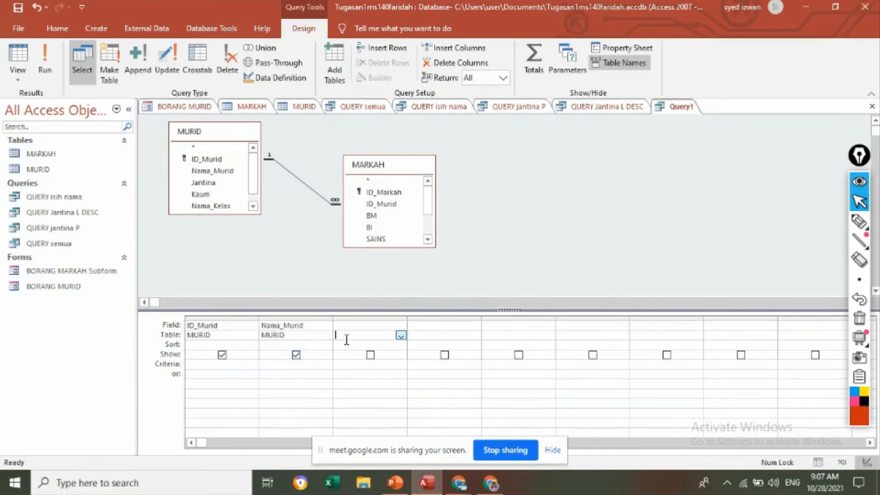
left_click(401, 336)
left_click(394, 347)
left_click(377, 327)
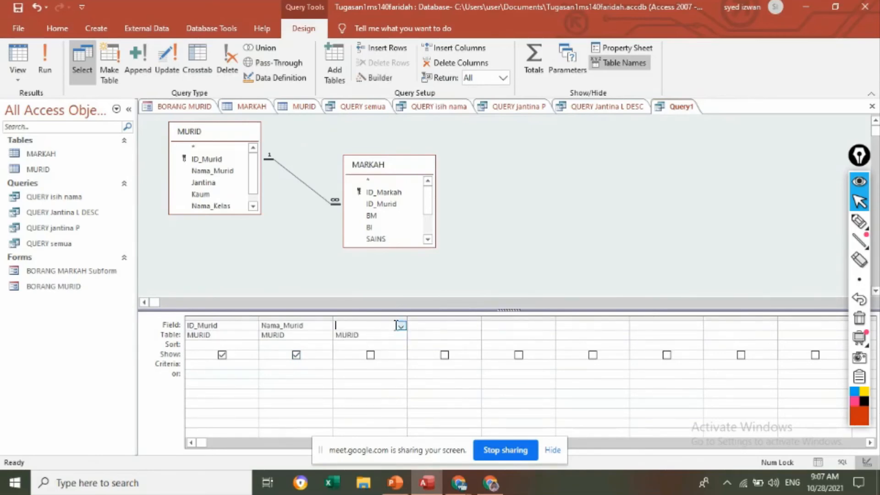
left_click(401, 327)
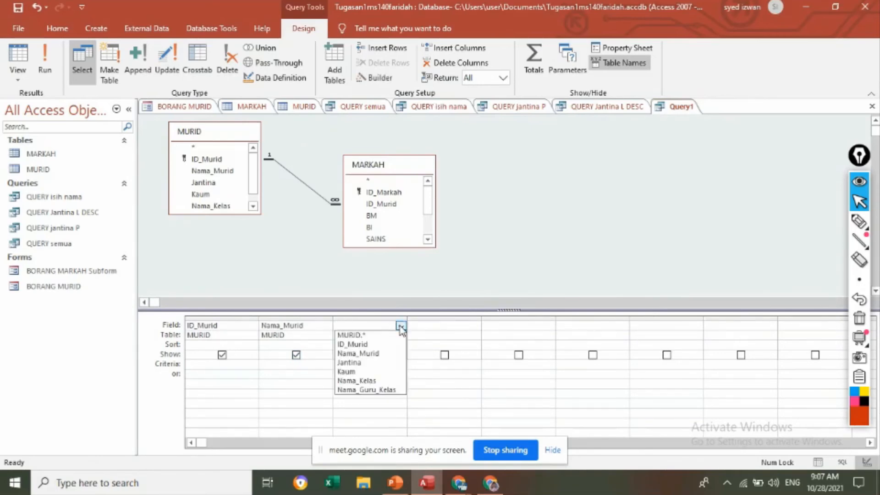
left_click(374, 363)
left_click(425, 294)
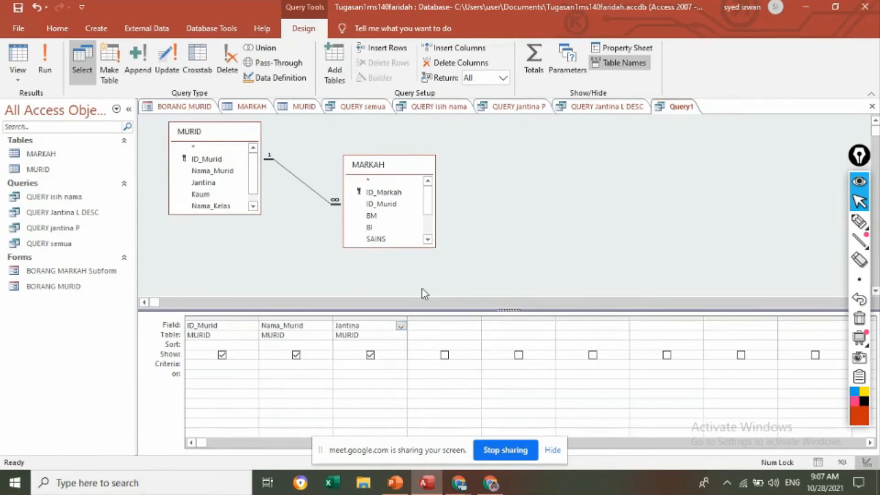
Step: Add the BM field from the MARKAH table as the fourth query column
left_click(470, 336)
left_click(474, 337)
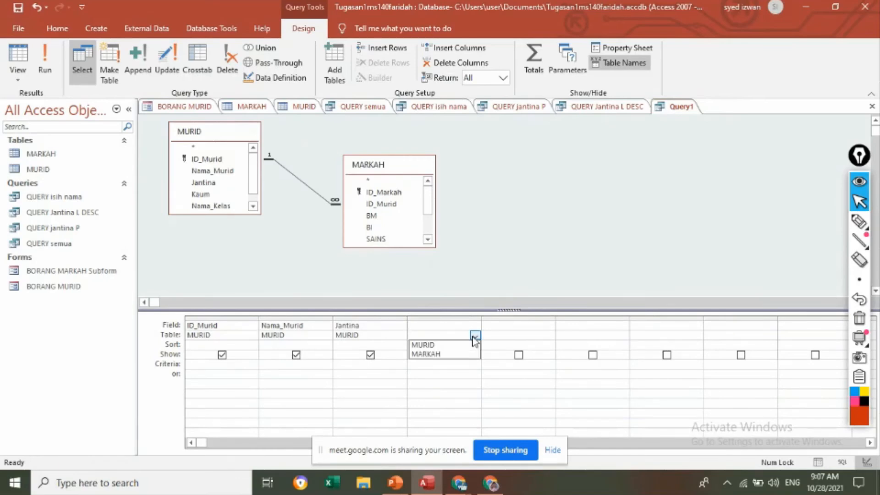
left_click(444, 355)
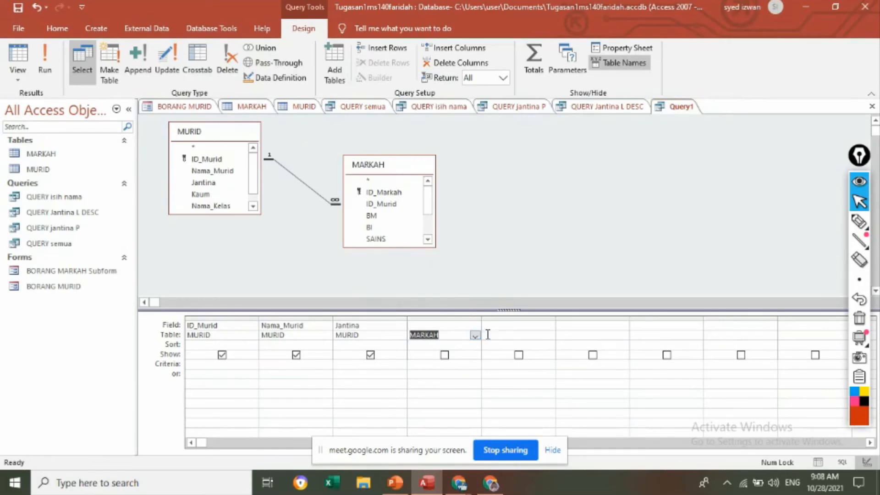
left_click(466, 326)
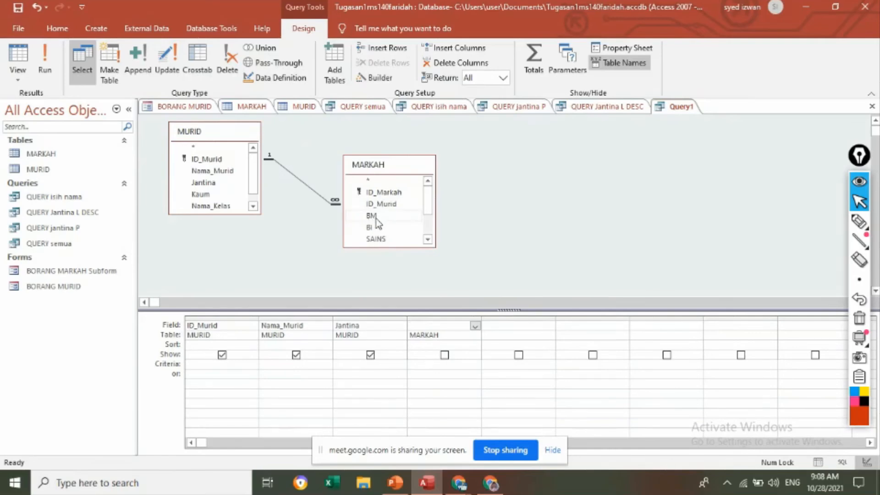
left_click(476, 325)
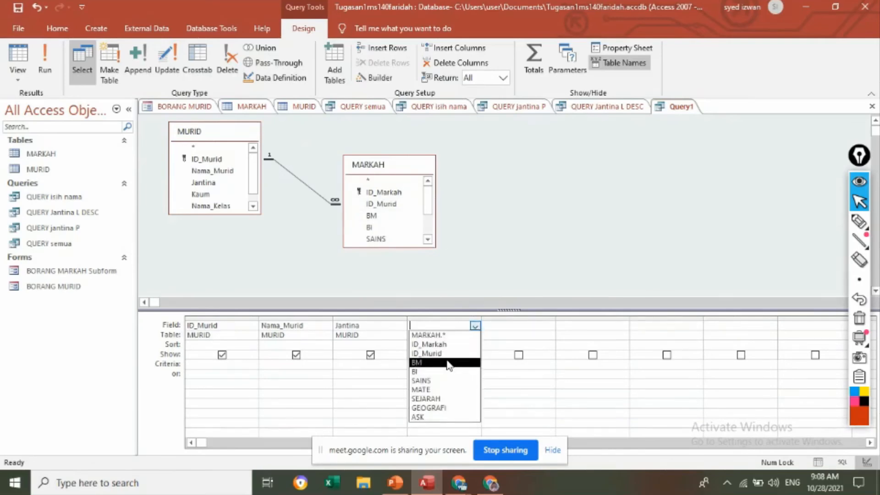
left_click(448, 363)
Step: Add the BI field from the MARKAH table as the fifth query column
left_click(506, 336)
left_click(550, 336)
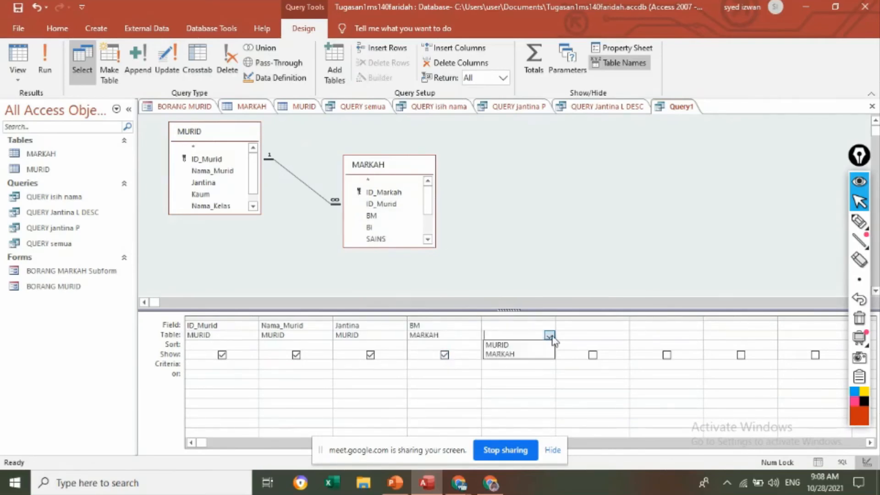
left_click(550, 354)
left_click(541, 326)
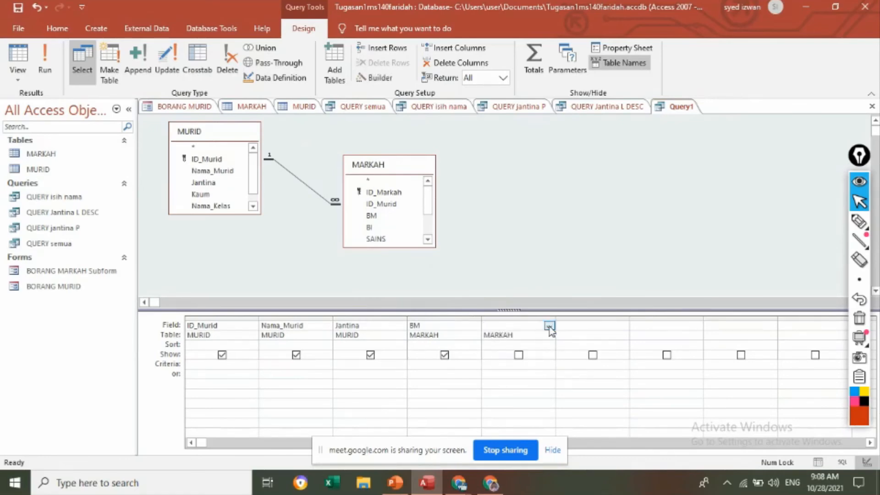
left_click(550, 326)
left_click(513, 370)
Step: Add the SAINS field from the MARKAH table as the sixth query column
left_click(589, 335)
left_click(623, 336)
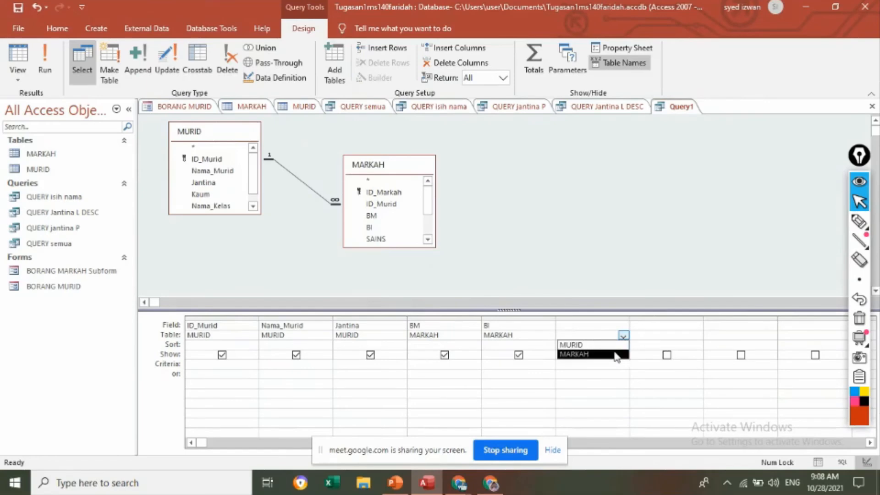
left_click(616, 355)
left_click(620, 327)
left_click(623, 325)
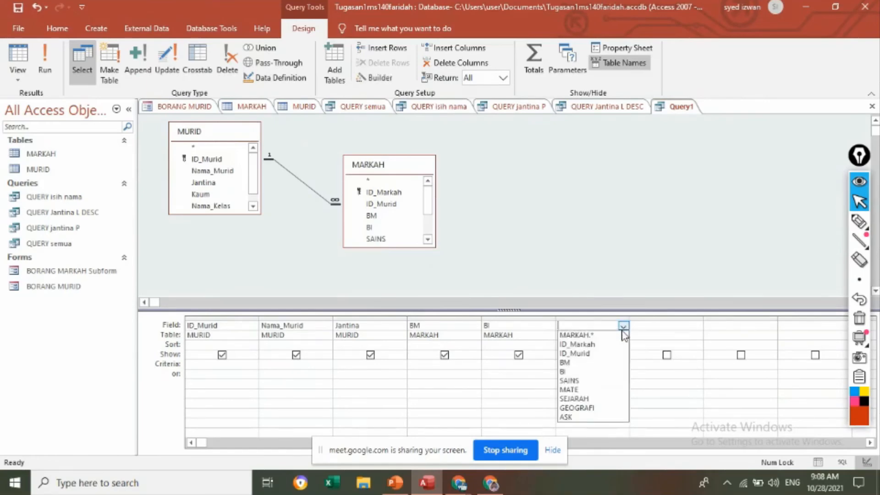
left_click(591, 380)
Step: Fill the seventh query column with the SAINS field from the MARKAH table and run the query
left_click(674, 337)
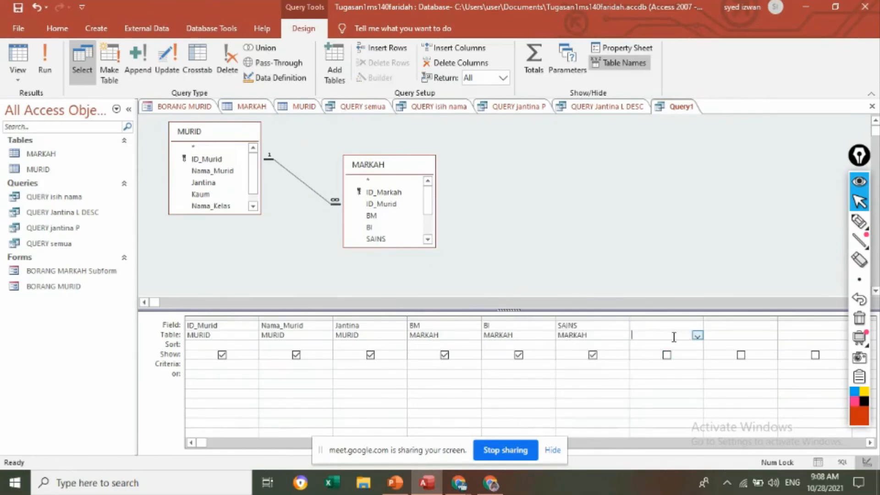
left_click(697, 336)
left_click(690, 356)
left_click(691, 326)
left_click(698, 326)
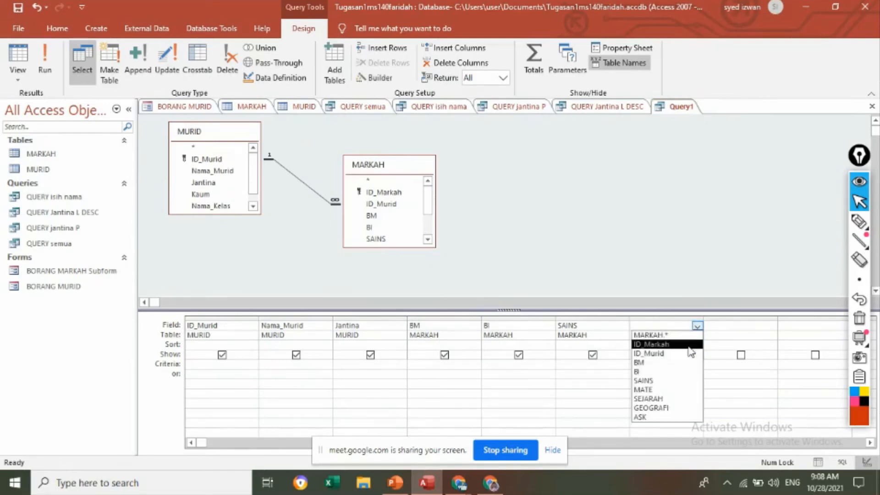
left_click(675, 382)
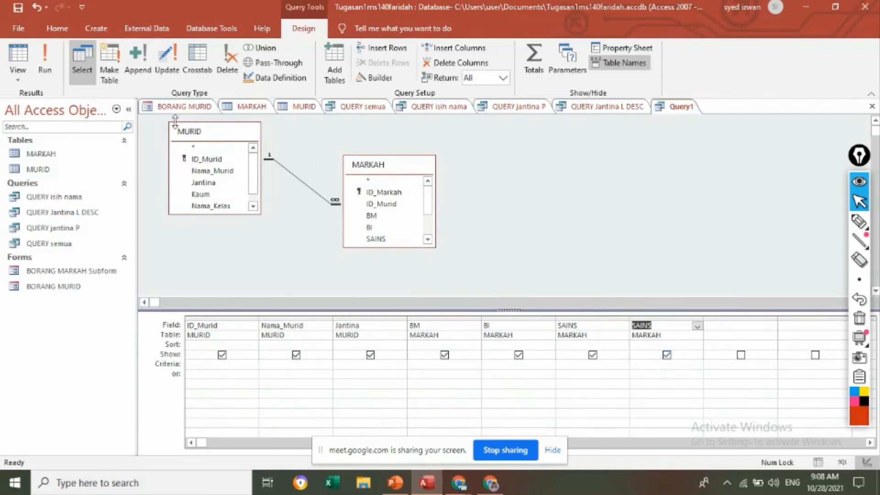
left_click(42, 63)
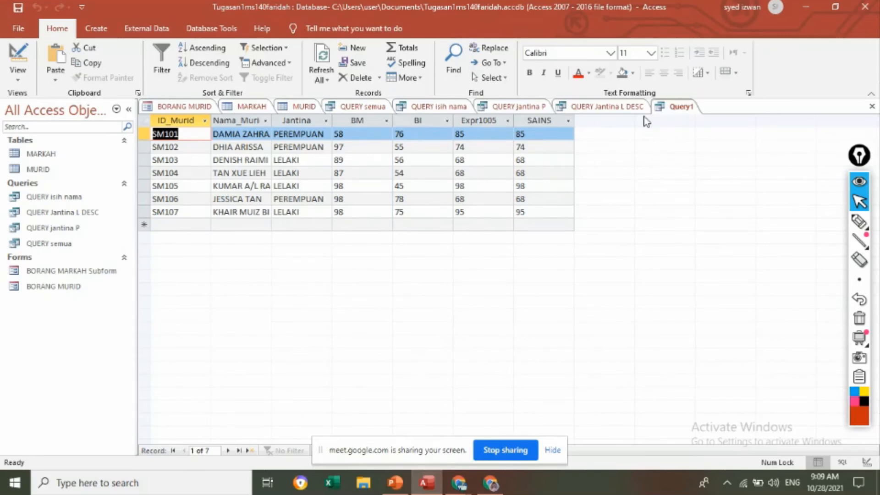
Step: Change the seventh column's field to MATE in Design view and run the query again
right_click(682, 107)
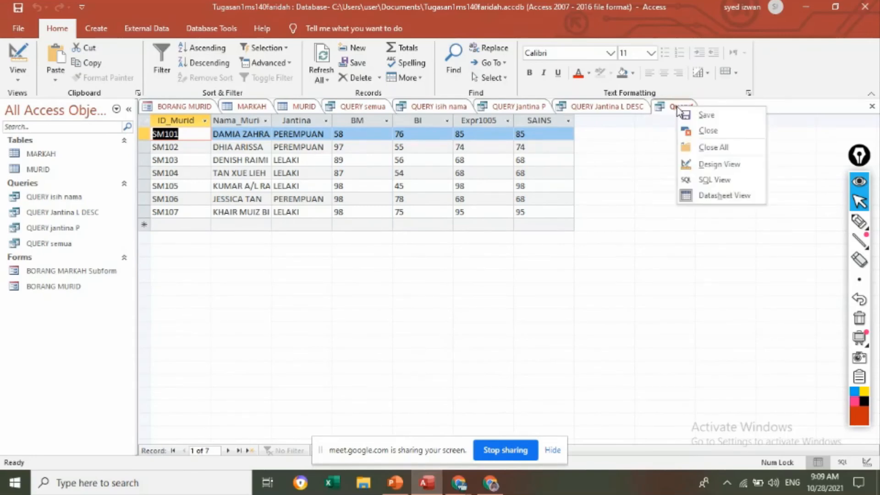
left_click(701, 165)
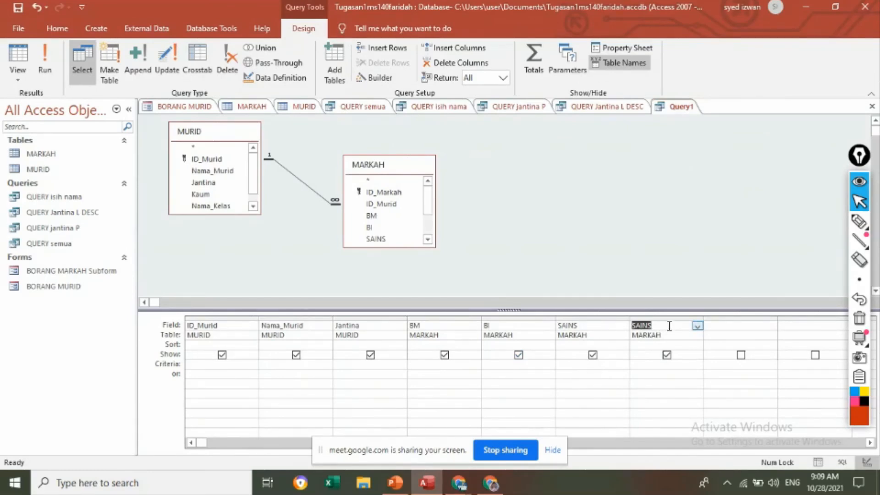
left_click(698, 327)
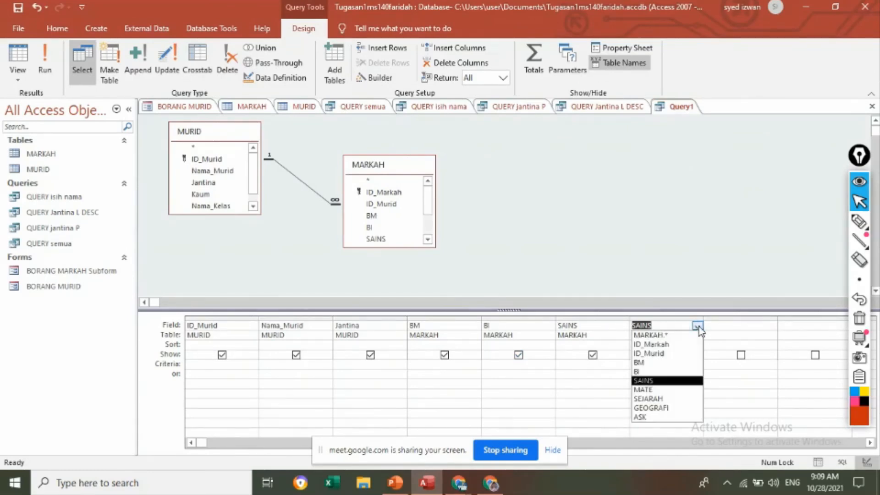
left_click(683, 390)
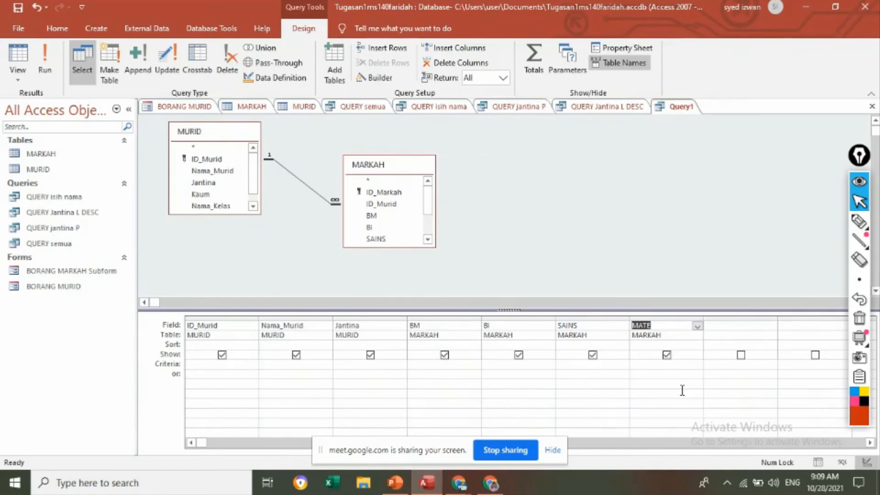
left_click(47, 65)
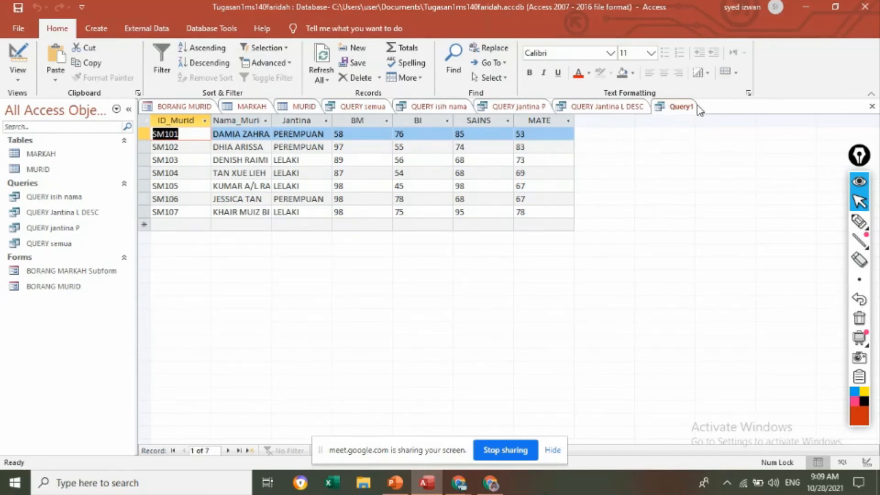
Step: Switch the query to SQL view and examine the MURID and MARKAH fields in the SELECT clause
left_click(17, 78)
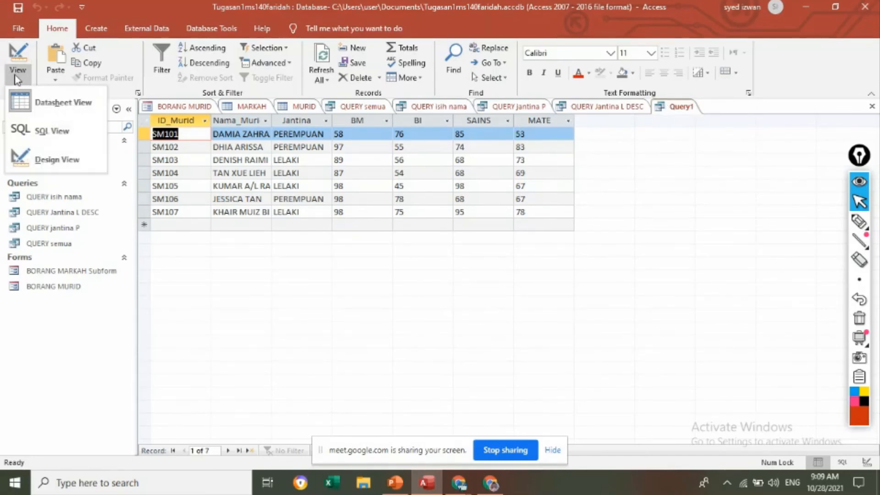
left_click(52, 131)
left_click(300, 188)
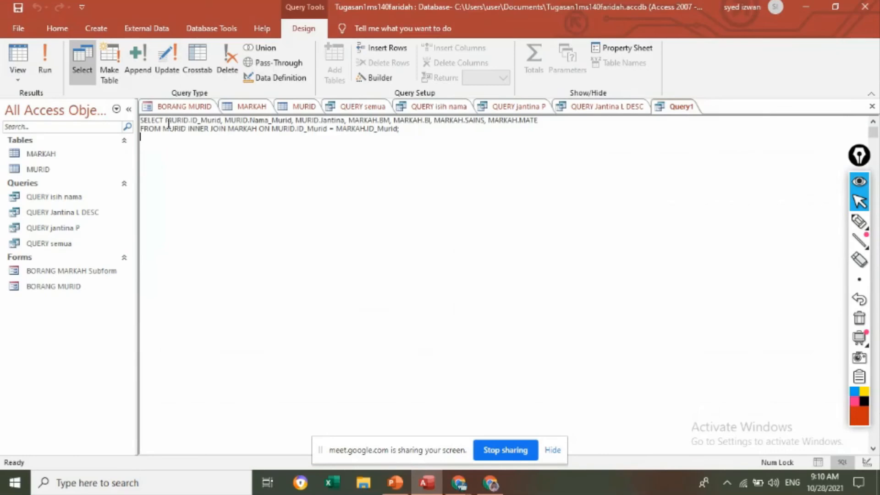
left_click_drag(165, 121, 319, 120)
left_click_drag(345, 120, 166, 121)
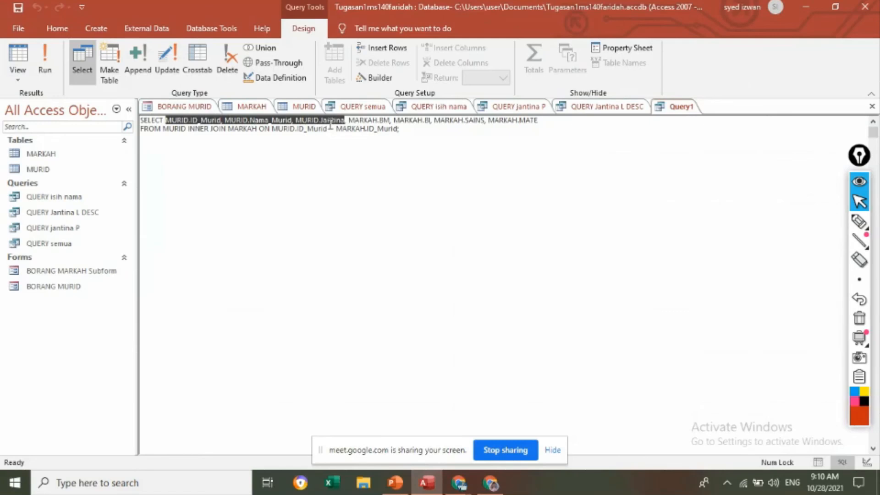
left_click_drag(349, 121, 545, 122)
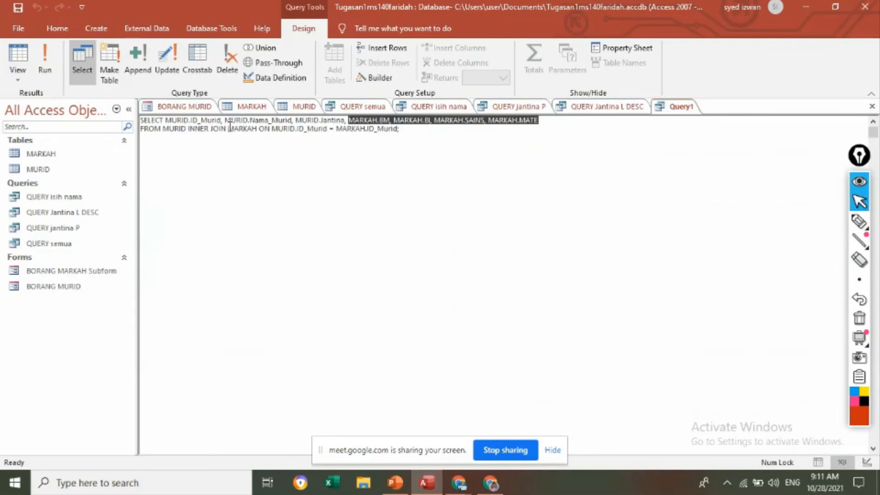
Step: Examine the INNER JOIN of MURID and MARKAH and the ID_Murid fields that link them
left_click_drag(228, 129, 255, 134)
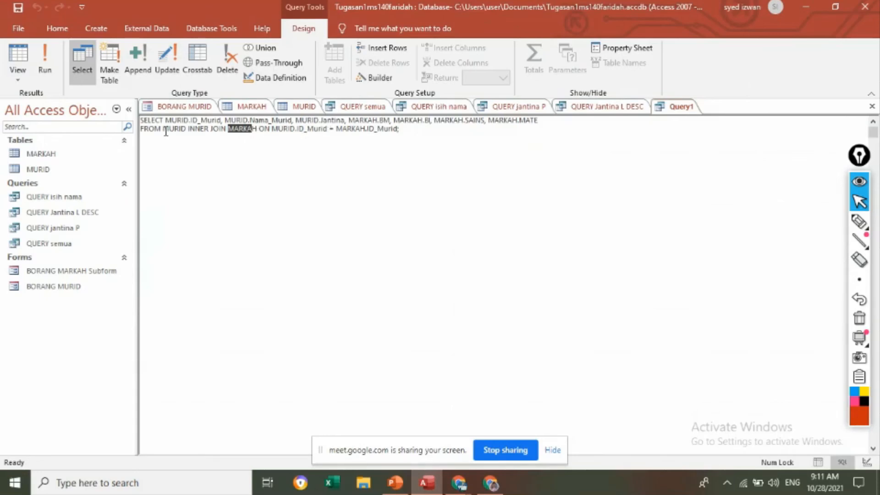
left_click_drag(165, 130, 258, 133)
left_click_drag(297, 130, 400, 130)
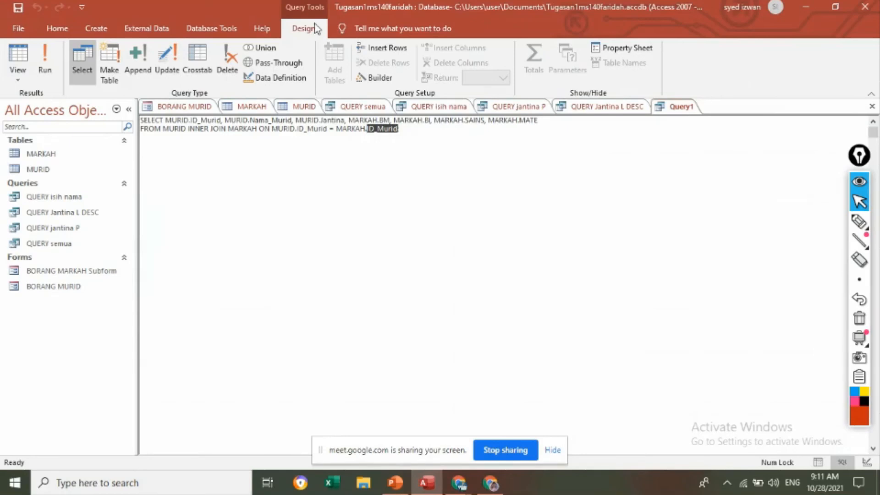
left_click(298, 129)
left_click_drag(298, 129, 328, 130)
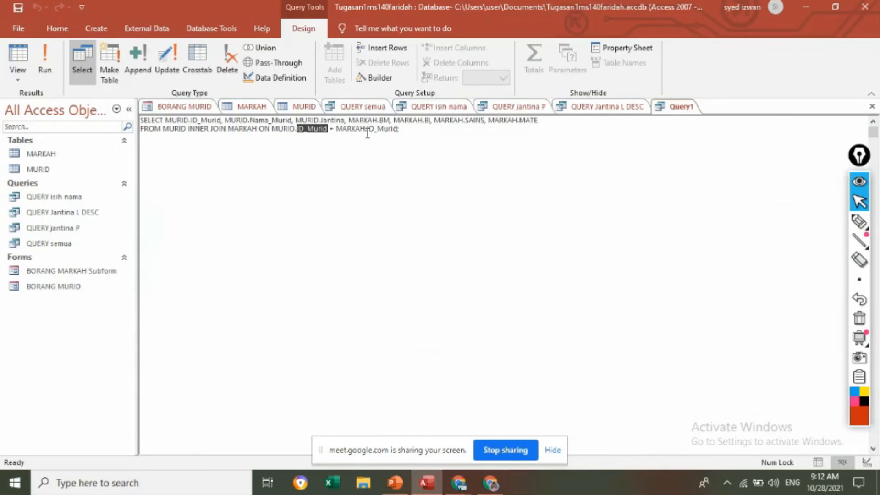
left_click_drag(368, 130, 398, 131)
left_click(403, 155)
Step: Return the query to Datasheet view and save it as QUERY markah
left_click(23, 79)
left_click(25, 96)
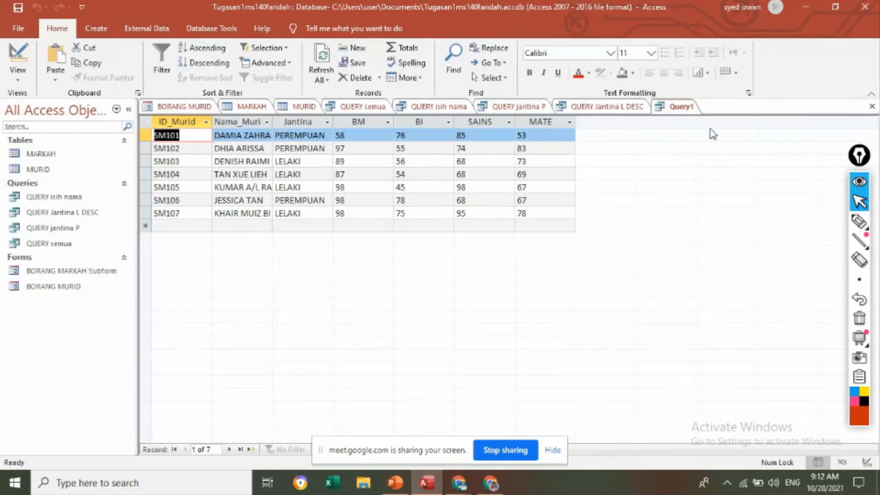
right_click(681, 110)
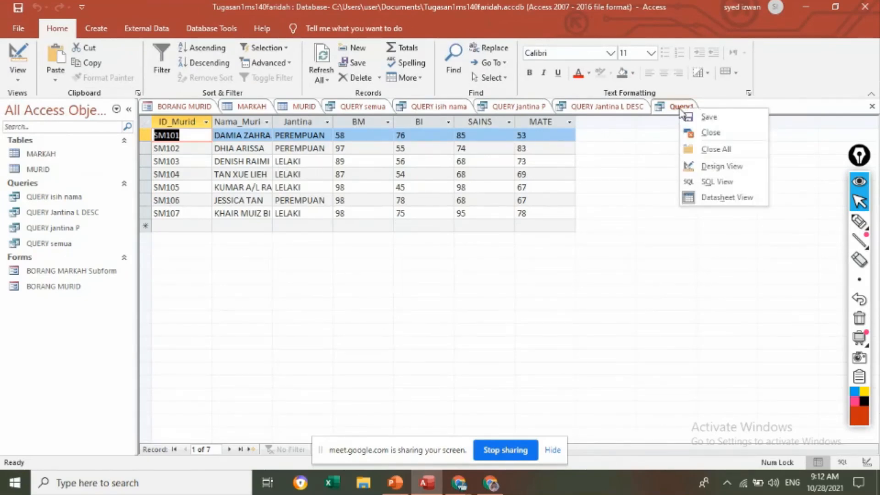
left_click(692, 117)
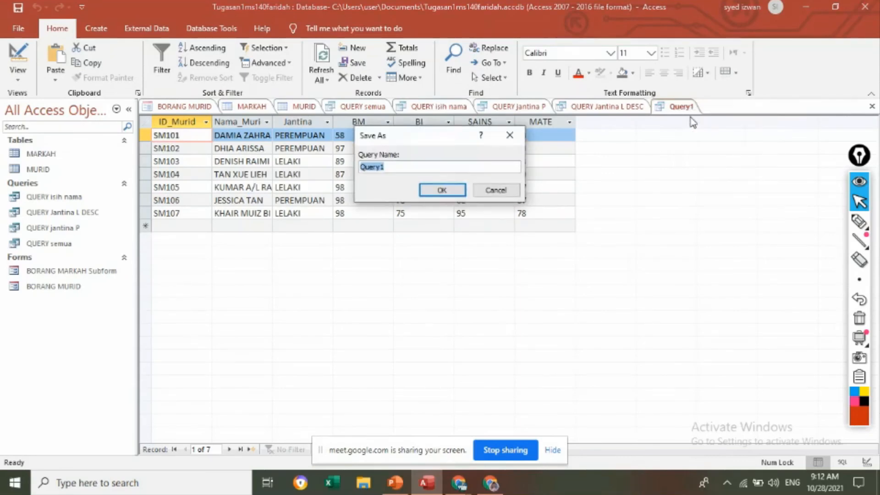
key("Caps_Lock")
type("QUERY")
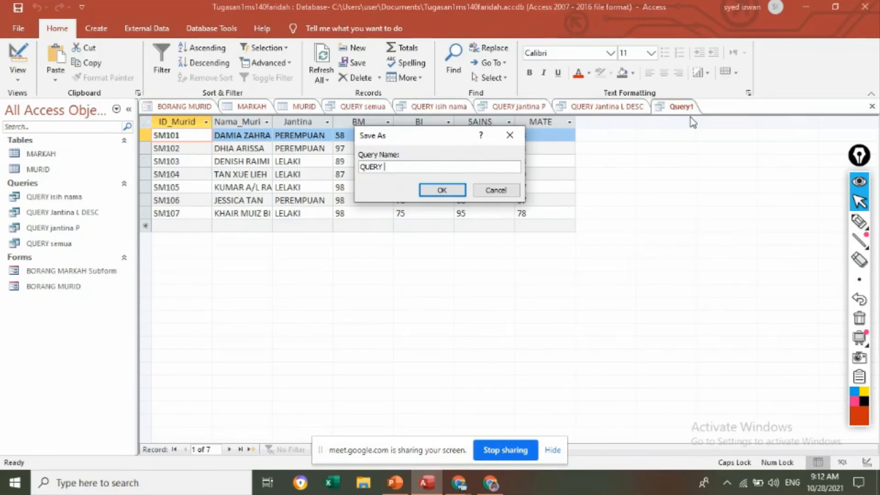
key("Caps_Lock")
type("markah")
left_click(438, 195)
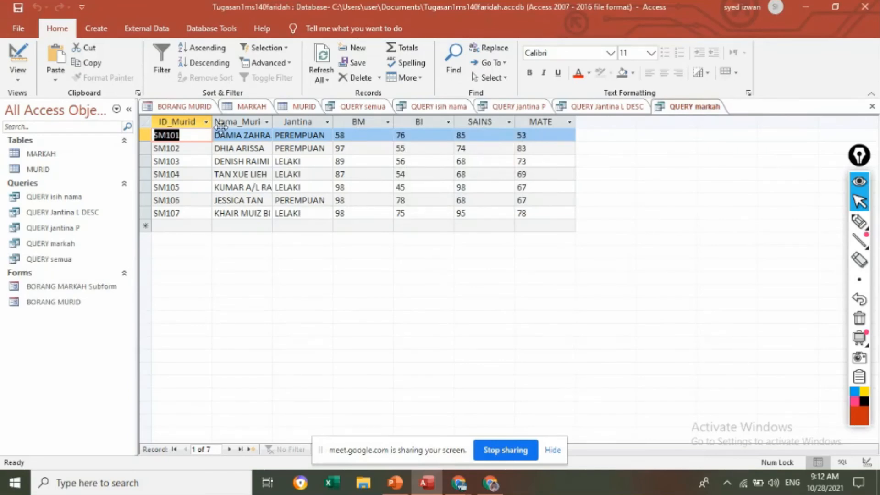